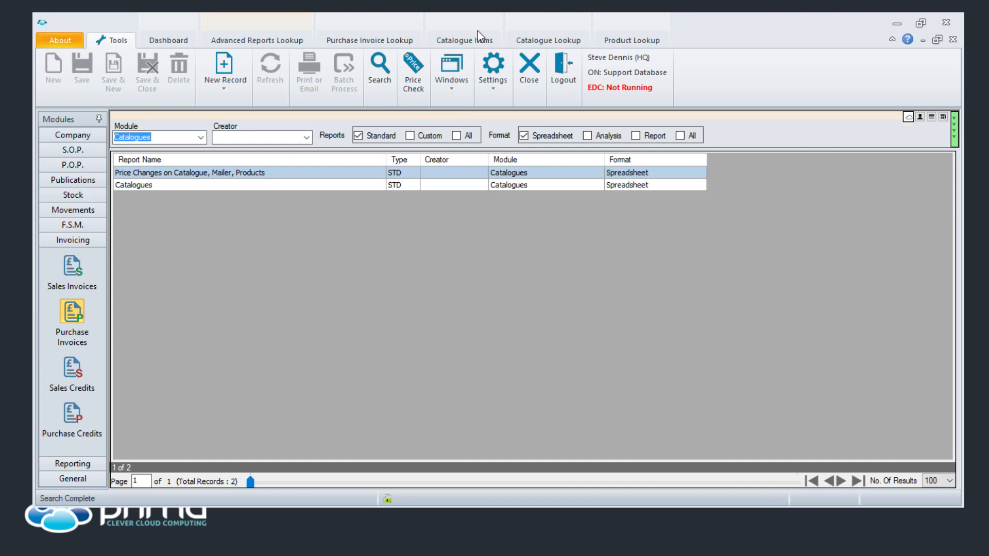
- Open catalogue item KF26052, review its cost price, previous price date and previous price information, and minimise the item window
click(468, 41)
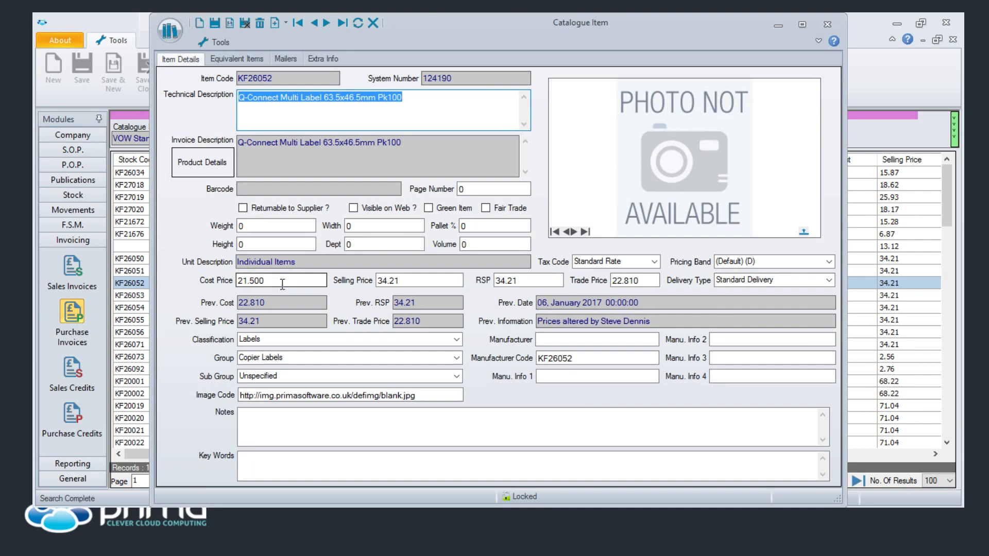
click(273, 285)
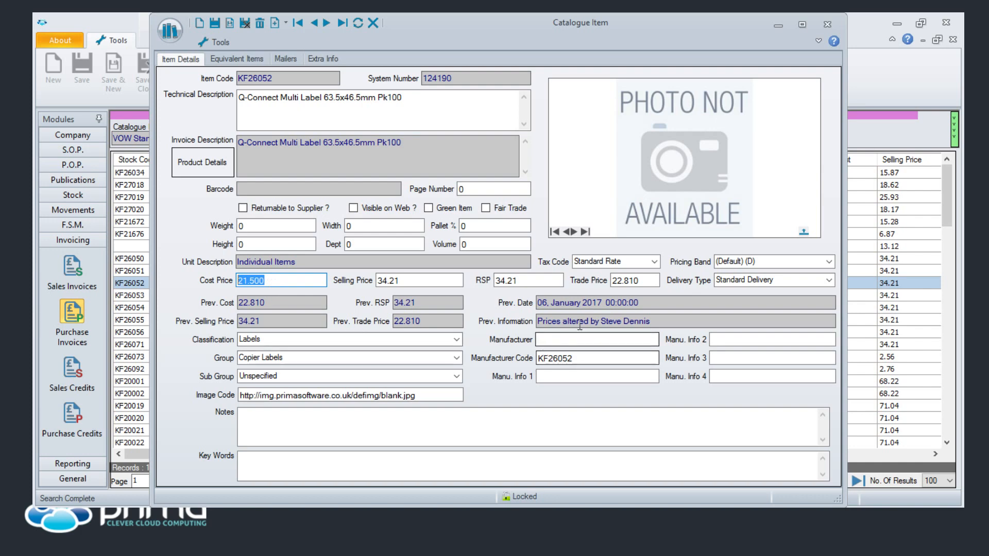
click(651, 307)
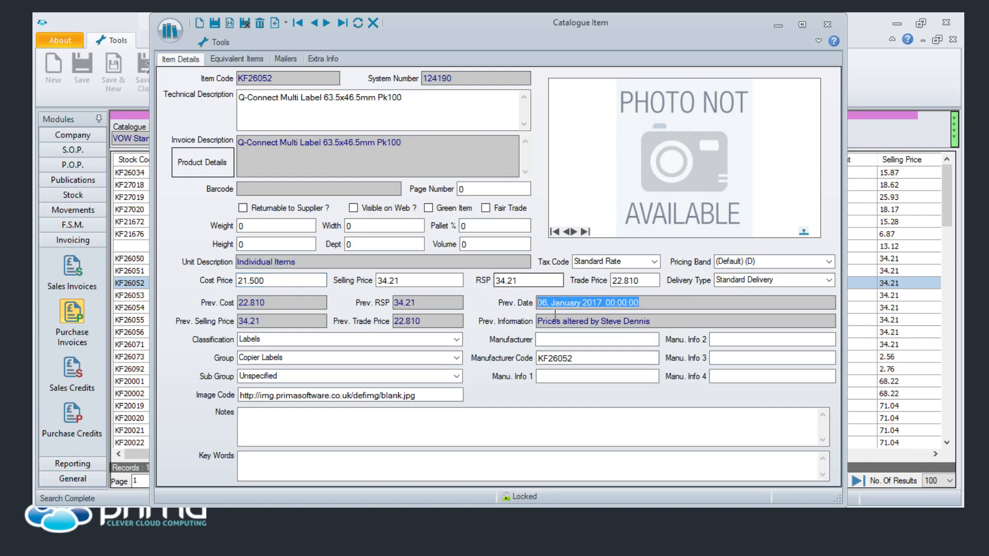
click(678, 323)
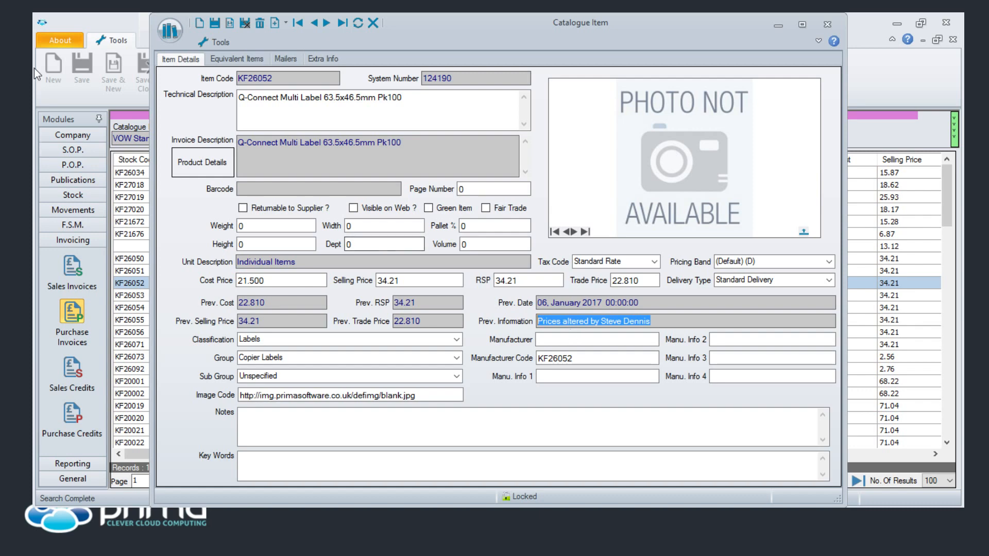
click(777, 26)
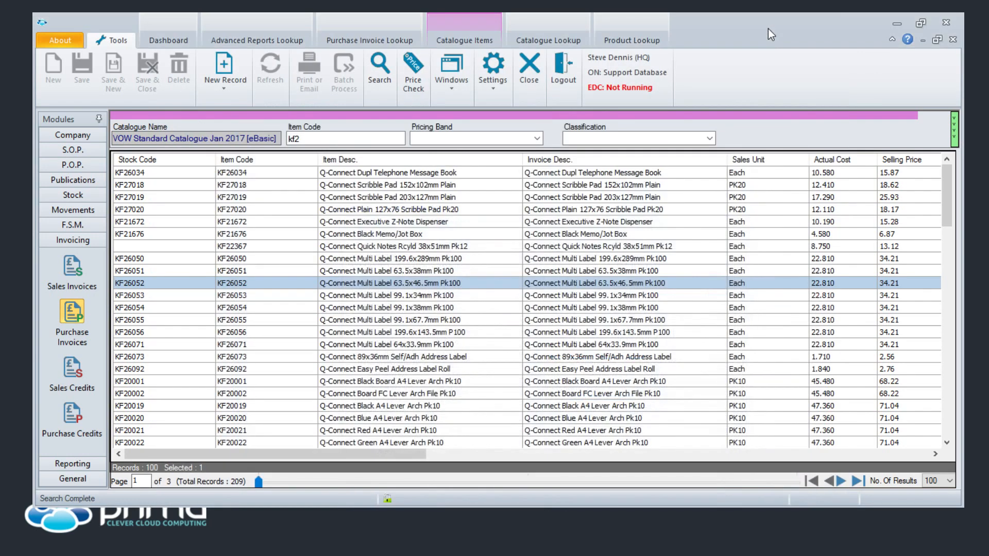
- Return to the advanced reports lookup, switch to the open Advanced Reporting - 2 report and maximise its window
click(270, 45)
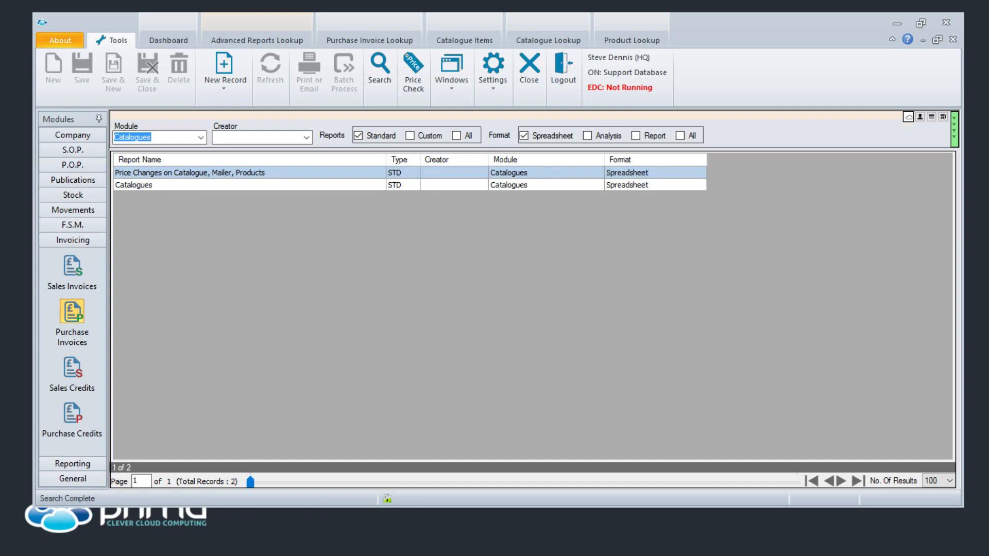
mouse_move(608, 516)
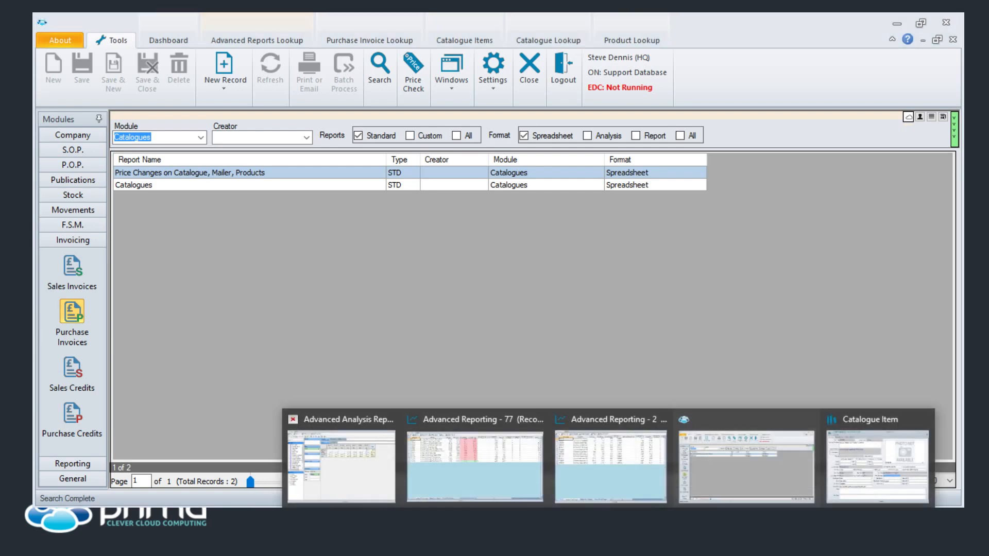
click(583, 471)
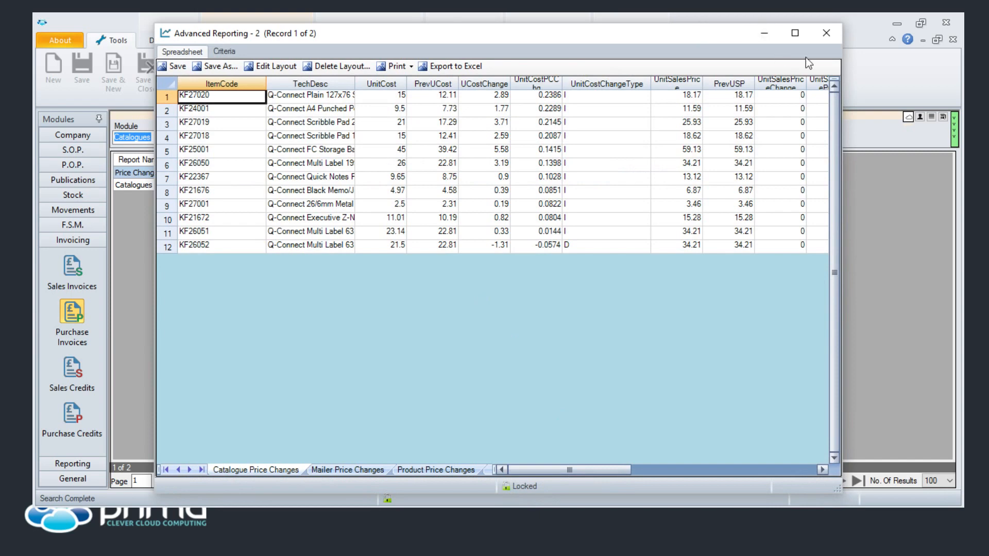
click(795, 34)
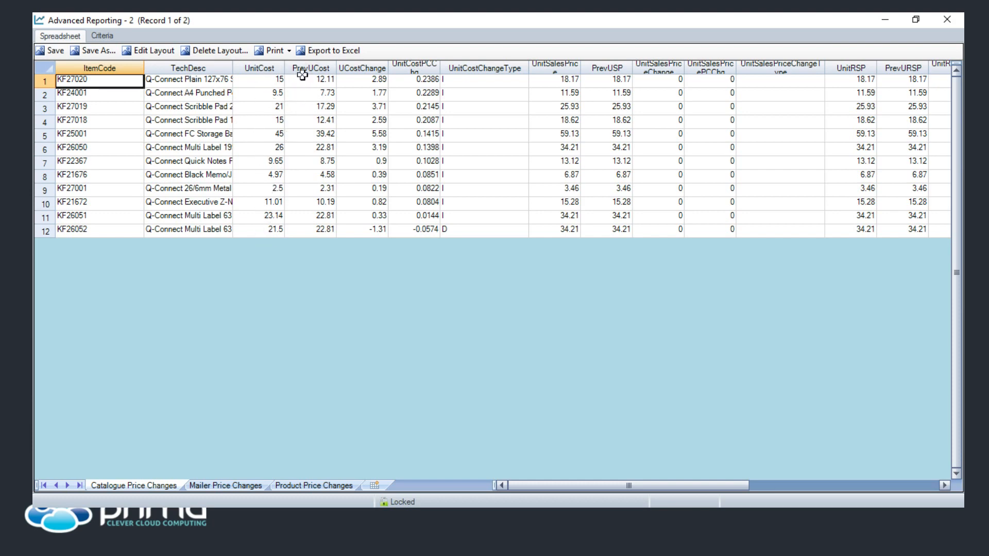
- Highlight the PrevUCost and UCostChange values, and widen the UnitCostPCChg column to fit its full heading
drag(306, 81, 325, 227)
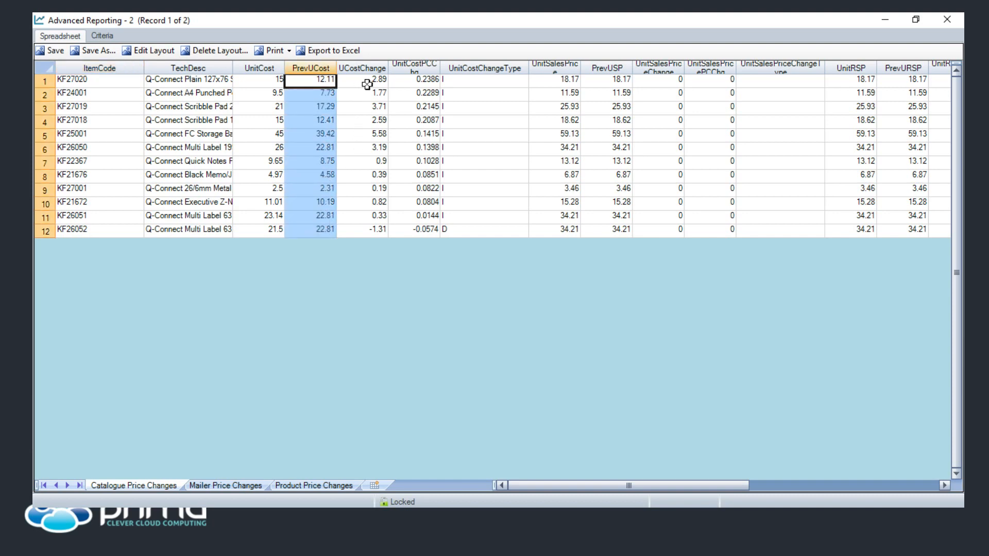
drag(369, 80, 374, 232)
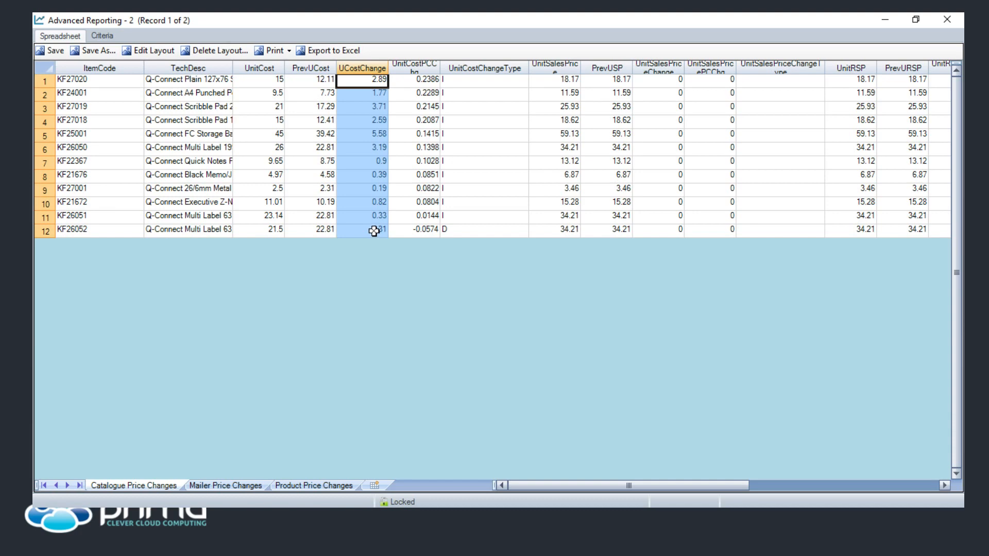
drag(438, 67, 443, 67)
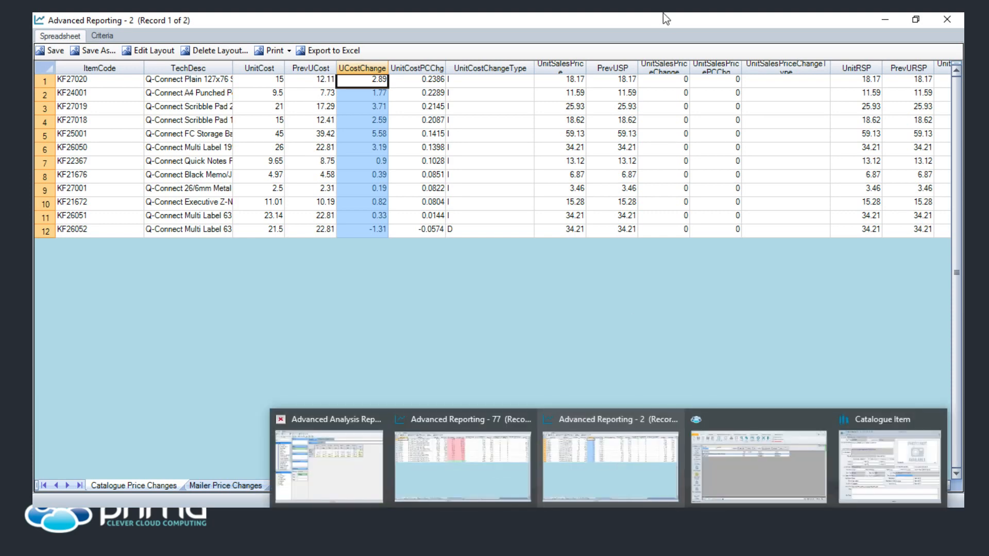
- Switch to the formatted Advanced Reporting - 77 report and widen the UnitCostChangeType column to fit its heading
mouse_move(620, 515)
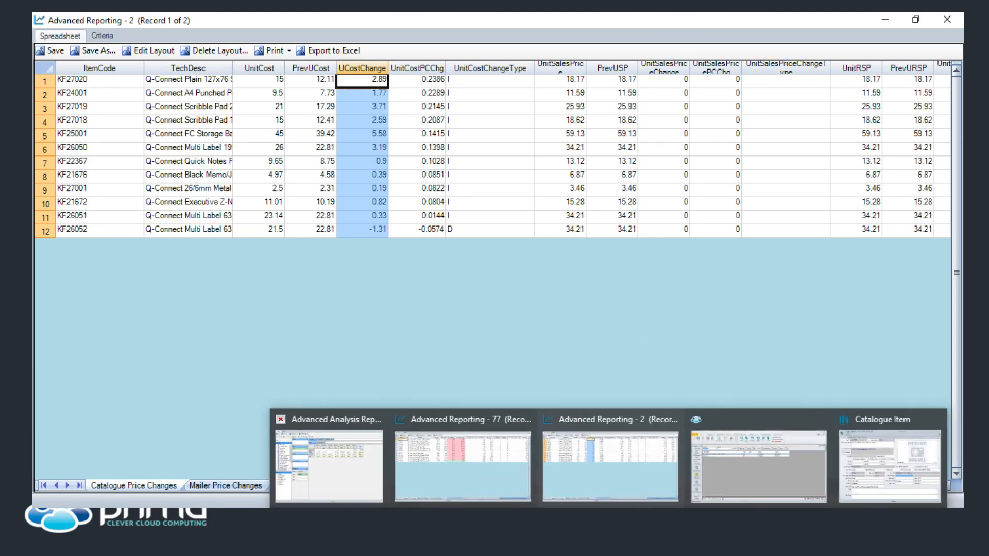
click(494, 480)
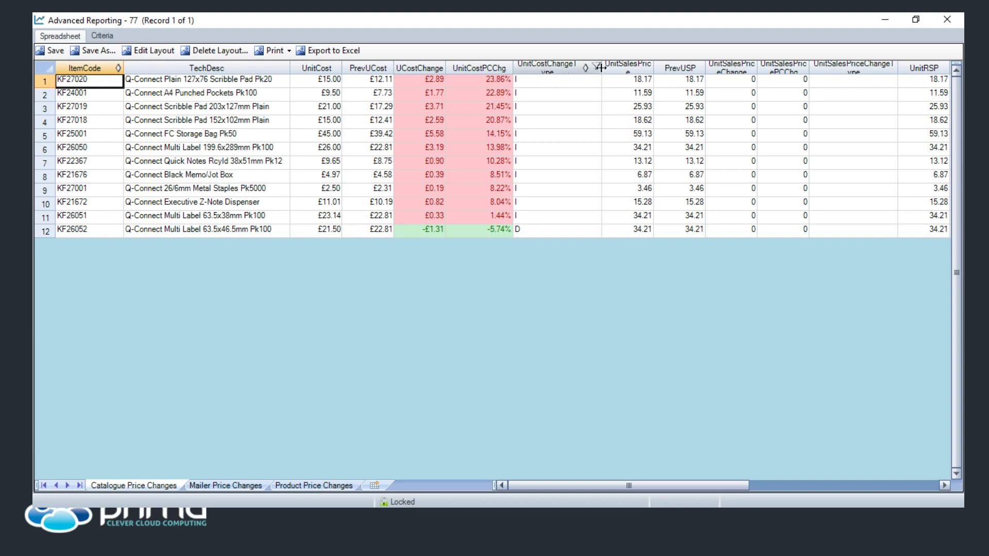
drag(602, 67, 621, 65)
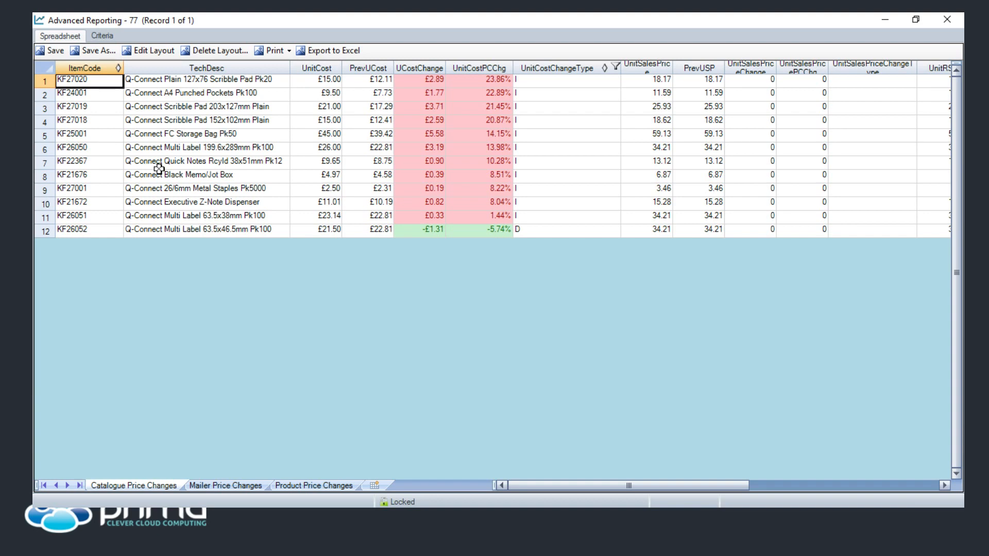
- In the layout designer, examine the Greater Than highlight rule for the UCostChange column without adding a rule
drag(504, 80, 508, 91)
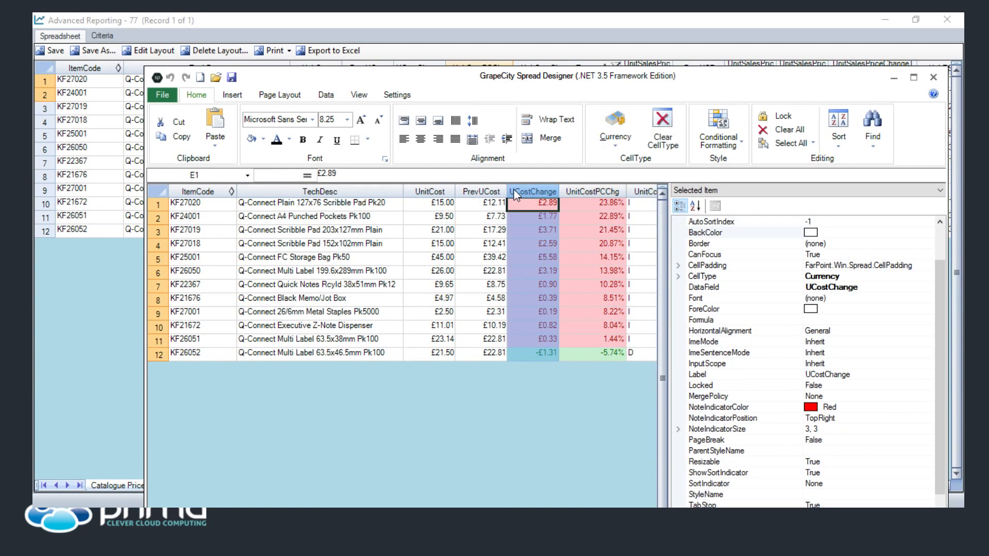
click(711, 152)
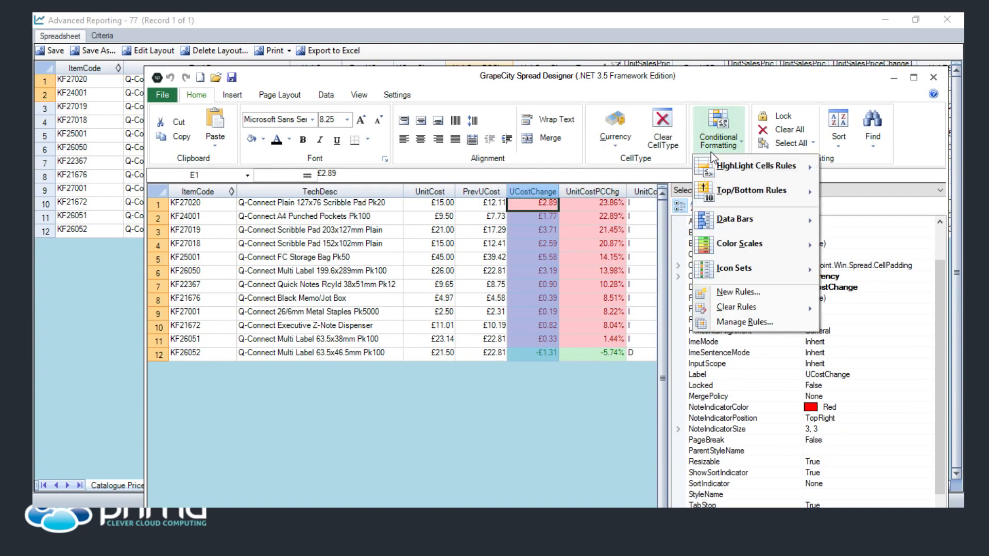
mouse_move(725, 165)
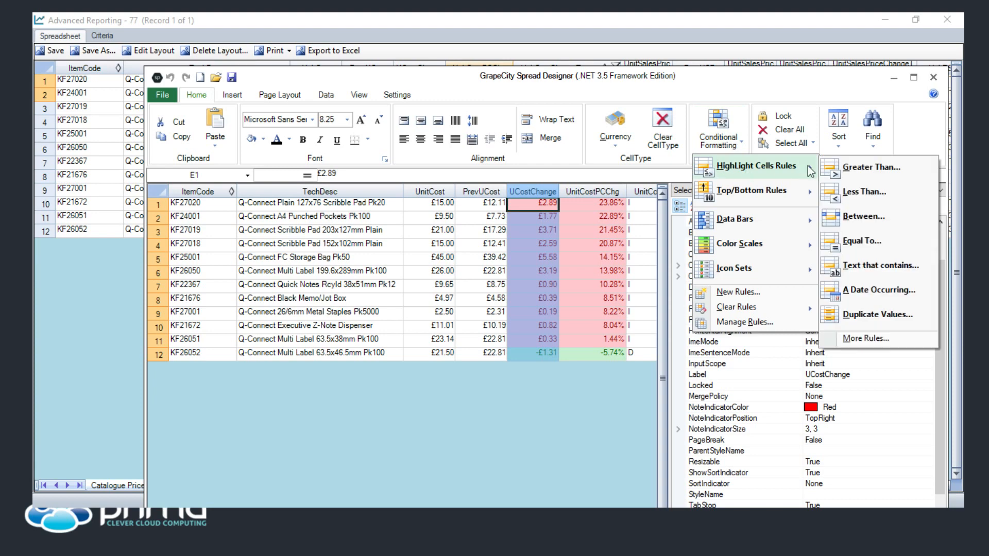
click(849, 169)
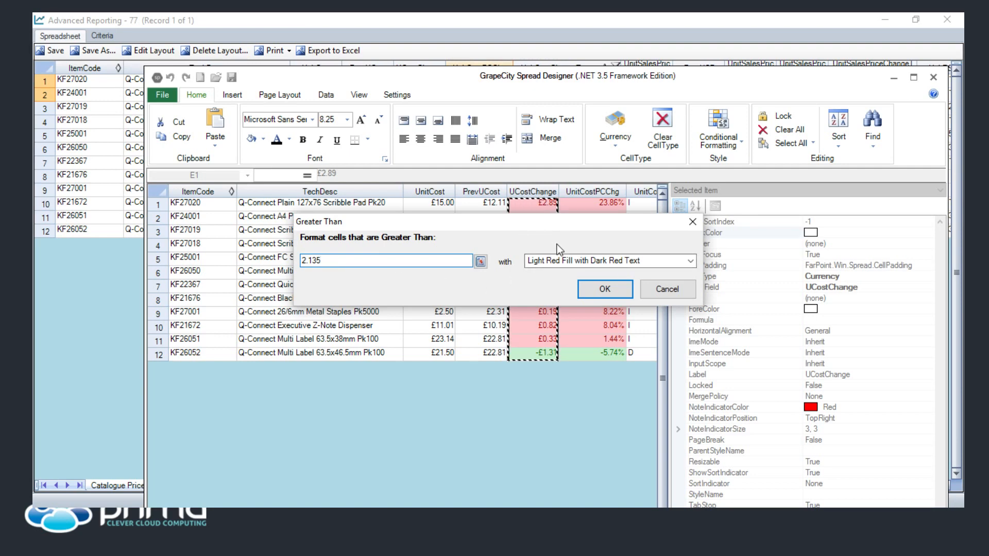
click(665, 290)
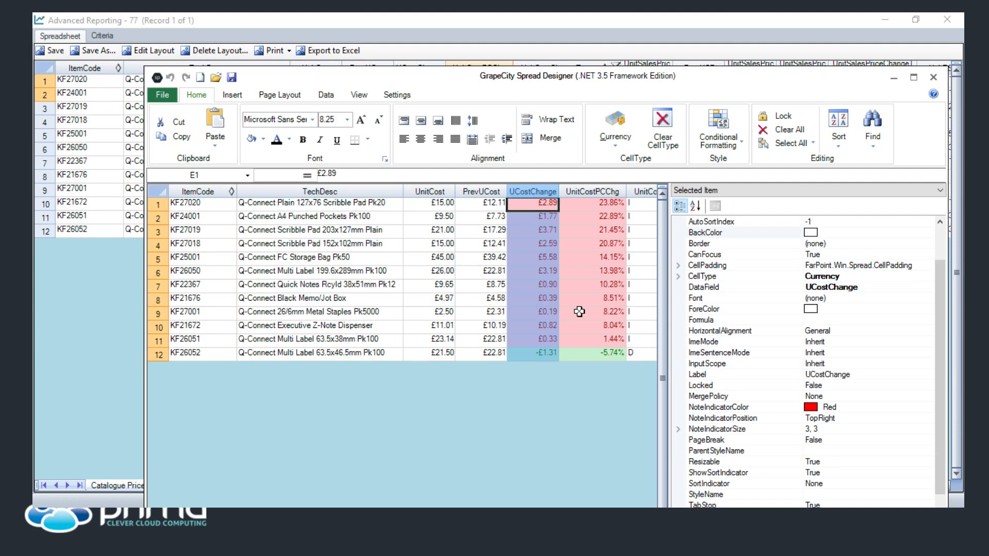
- Check the UnitCostChangeType column's auto filter and auto sort properties, and close the designer applying the changes to the report
drag(629, 79, 604, 62)
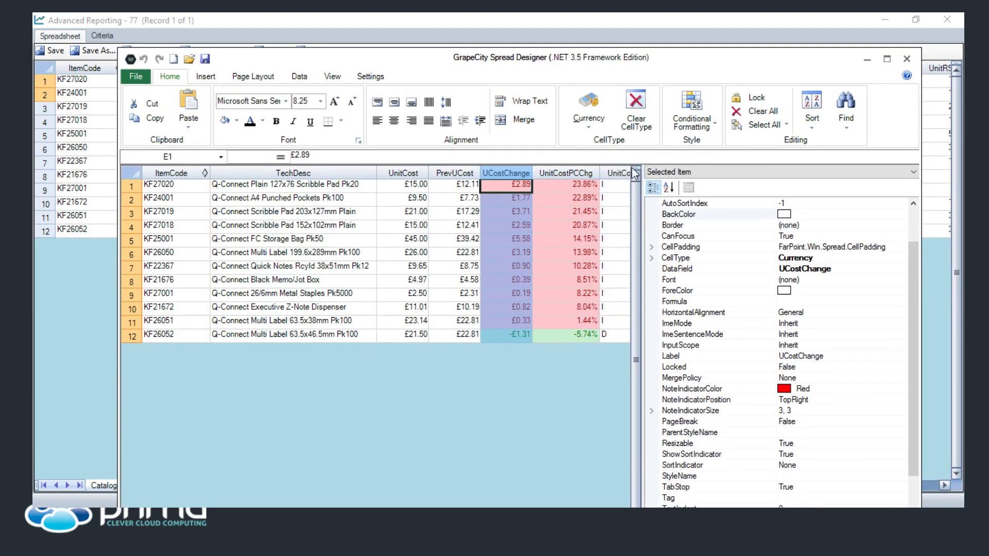
click(616, 175)
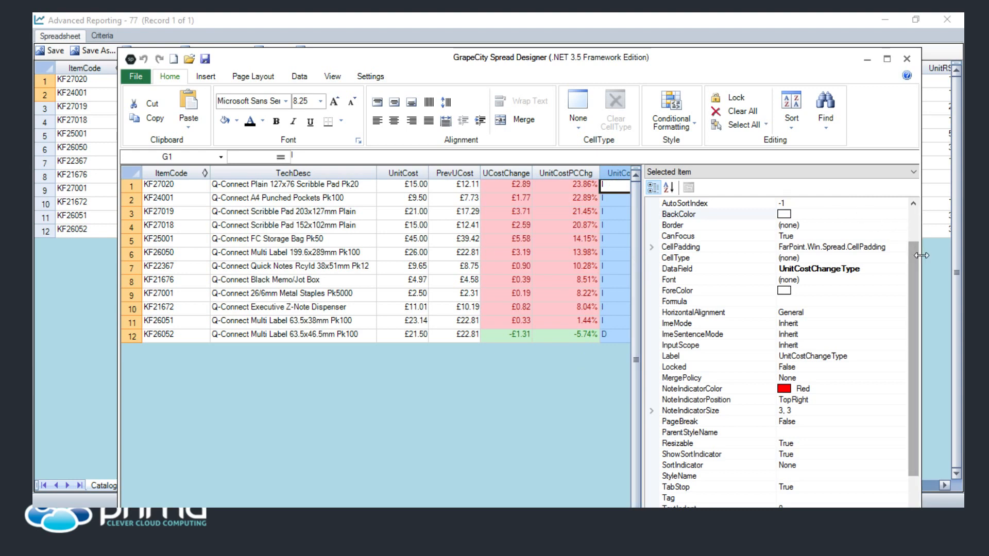
drag(915, 259, 906, 219)
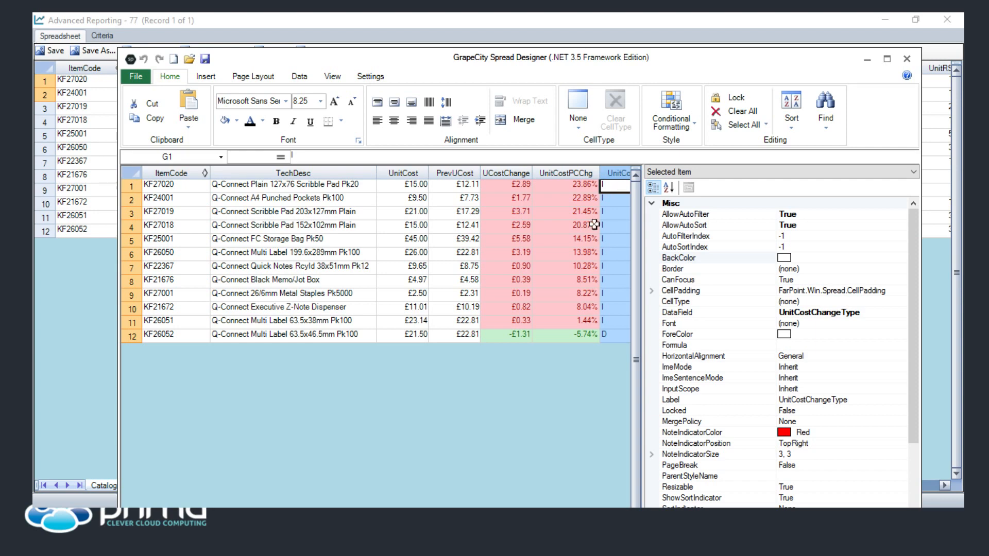
click(907, 58)
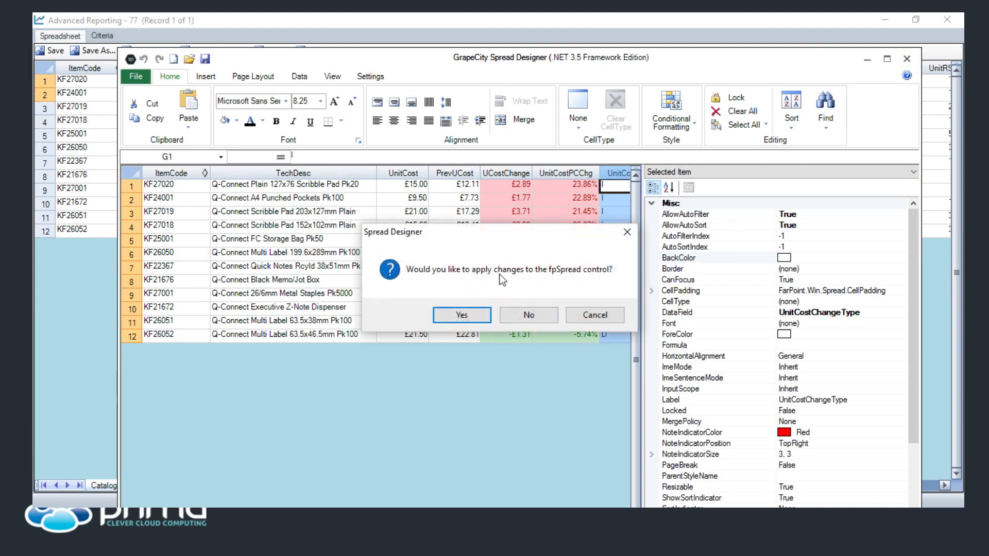
click(460, 315)
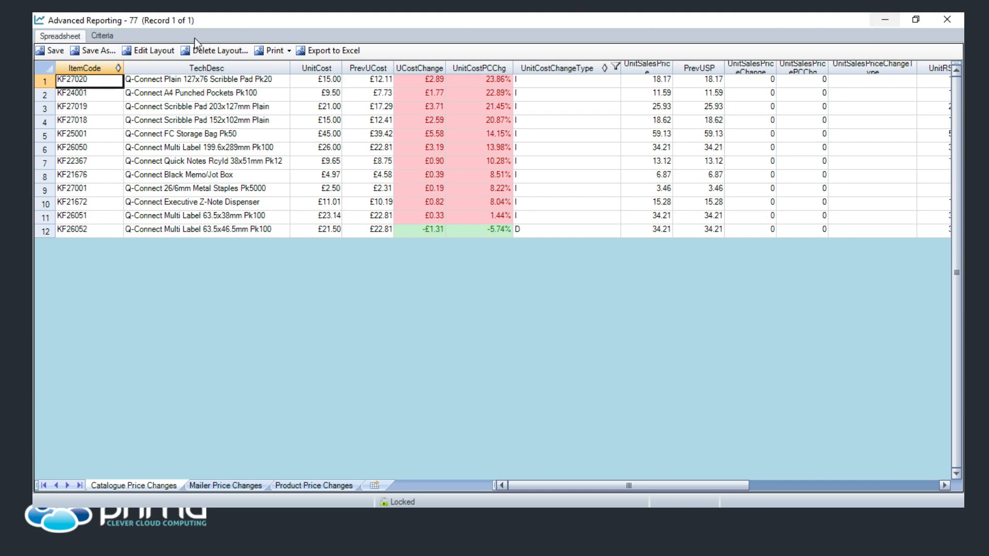
- Minimise both price change reports and filter the report lookup to custom reports in the Catalogues module
click(889, 22)
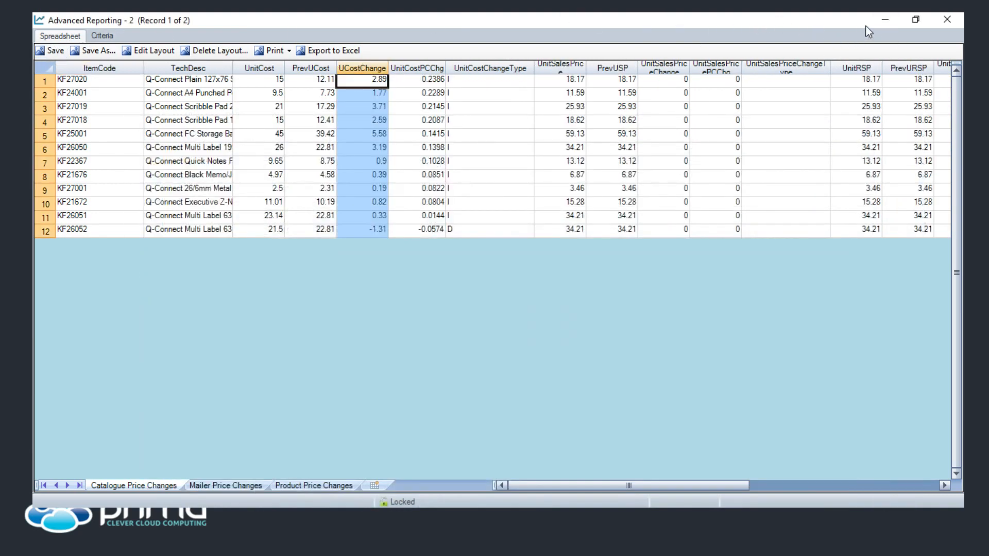
click(885, 19)
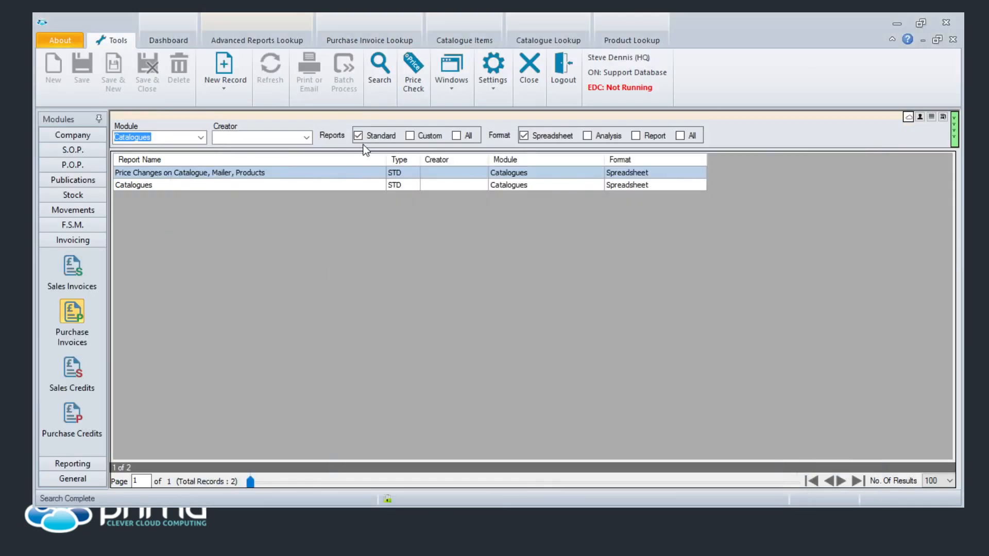
click(411, 136)
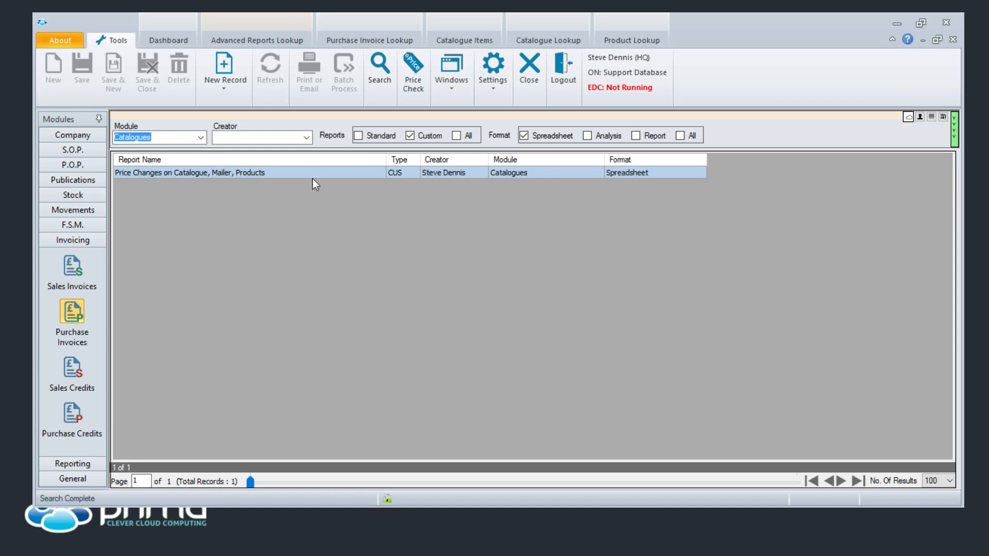
- Filter the lookup to standard Analysis-format reports in the Purchase Order Processing module and open the invoiced purchases analysis report
key(Delete)
click(201, 138)
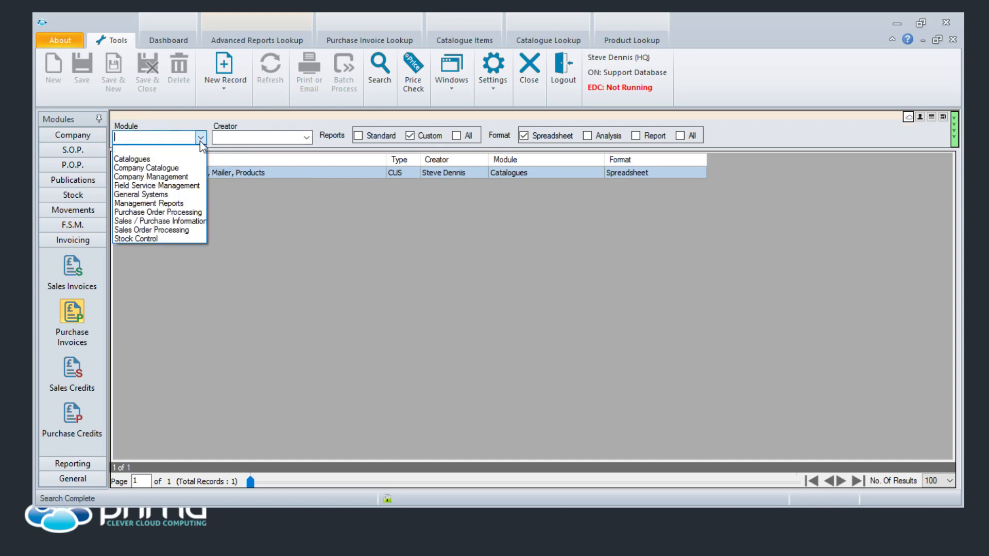
click(191, 213)
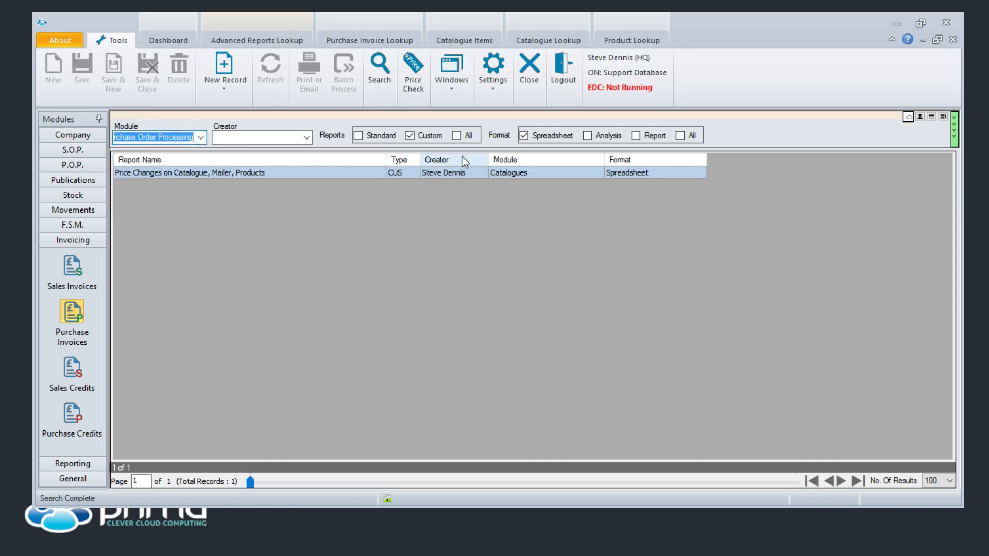
click(587, 137)
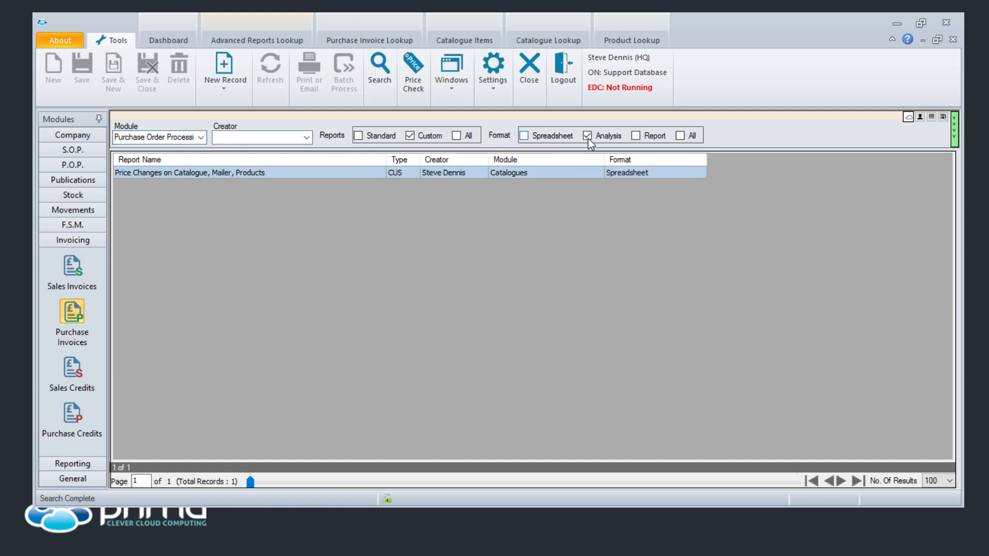
click(359, 138)
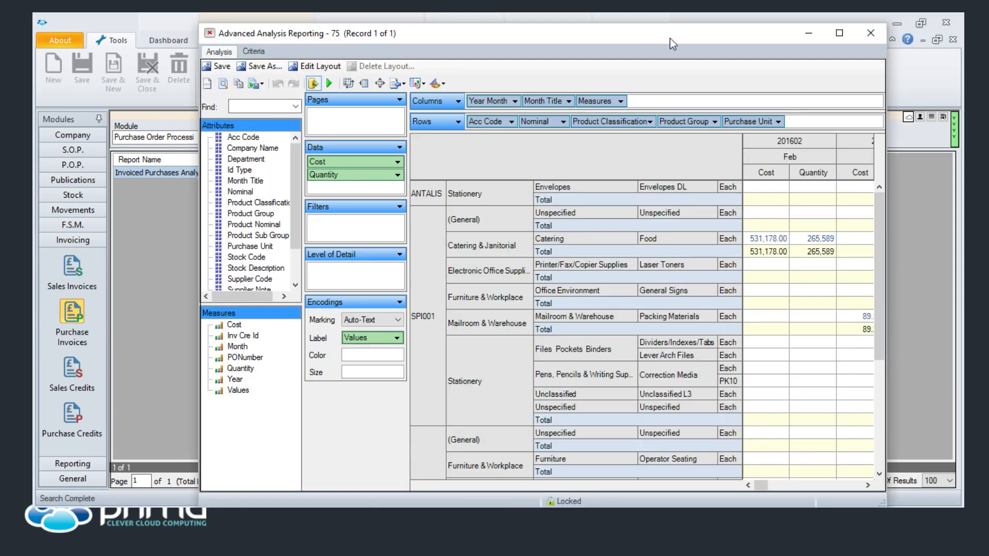
- Maximise the analysis report and remove Nominal, Product Classification, Product Group and Purchase Unit from its rows
drag(669, 40, 522, 45)
click(704, 38)
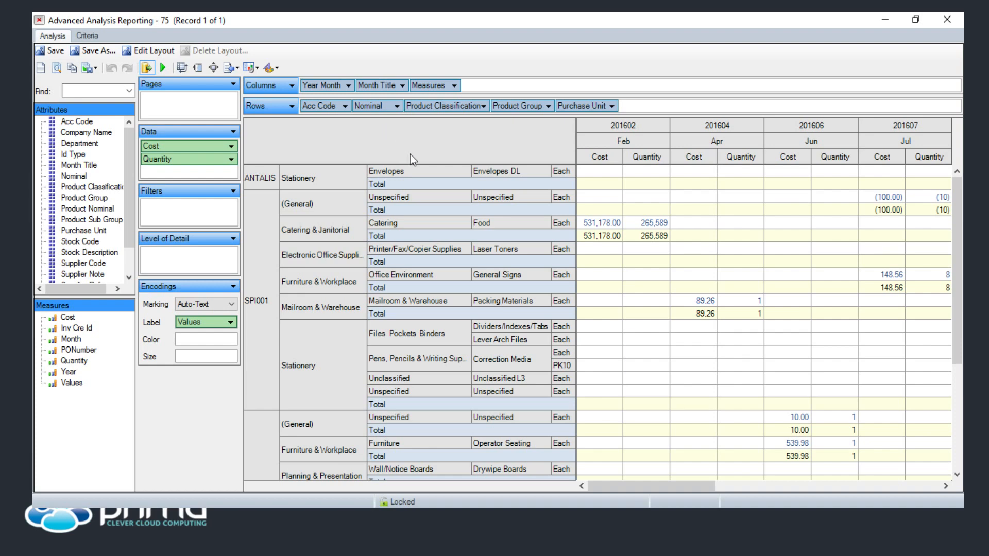
drag(363, 102, 206, 438)
drag(395, 102, 174, 399)
drag(378, 107, 209, 324)
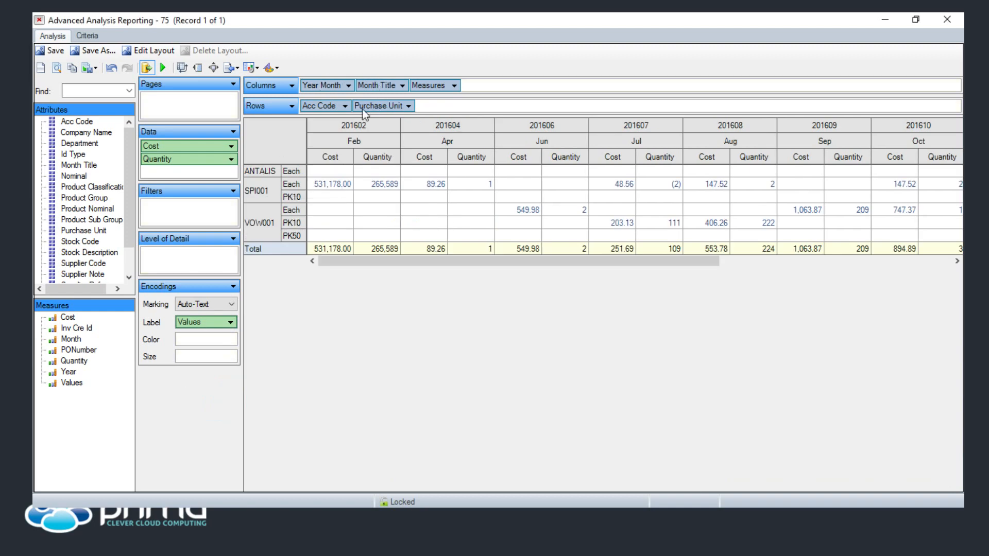
drag(371, 107, 217, 404)
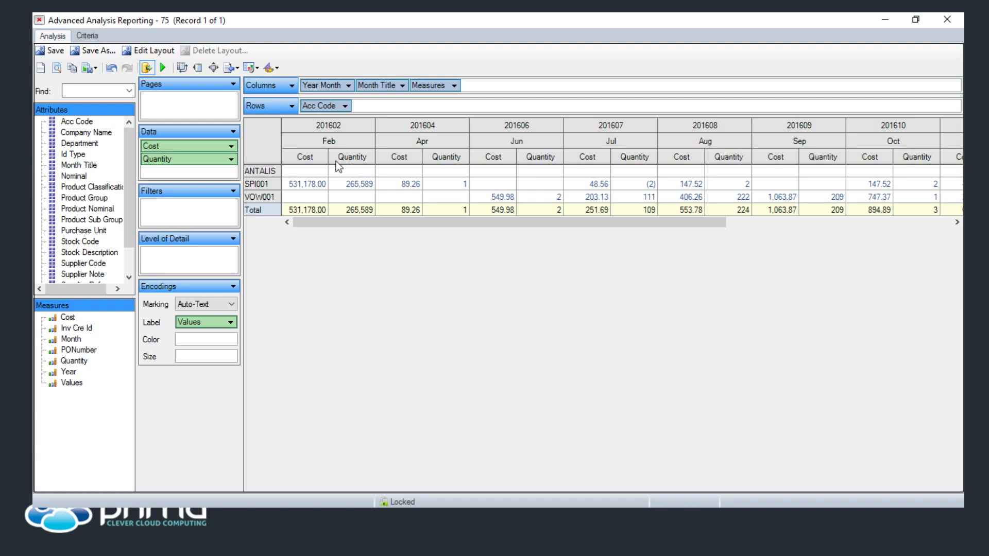
- Remove Quantity from the report data and exclude ANTALIS with a quick filter on Acc Code
drag(200, 159, 195, 436)
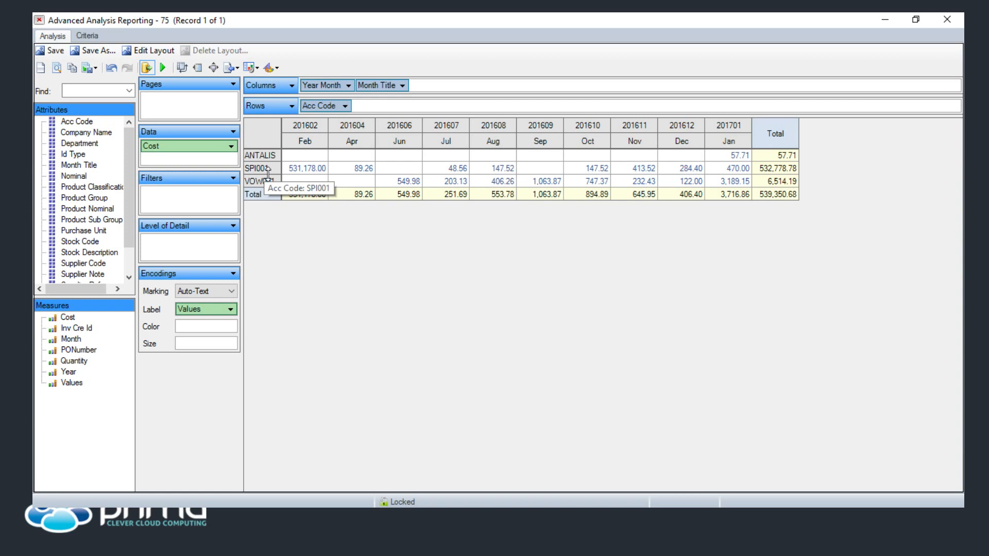
mouse_move(478, 174)
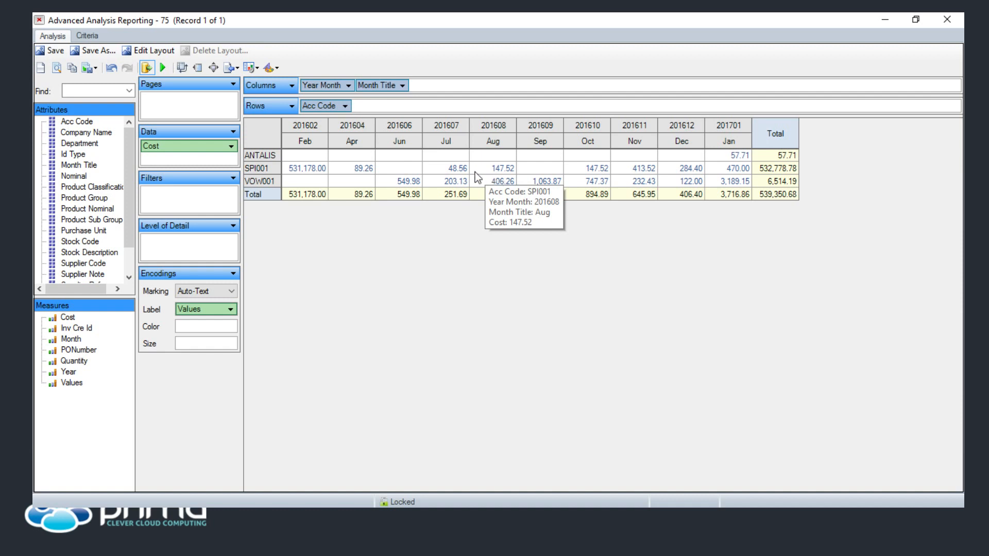
click(345, 107)
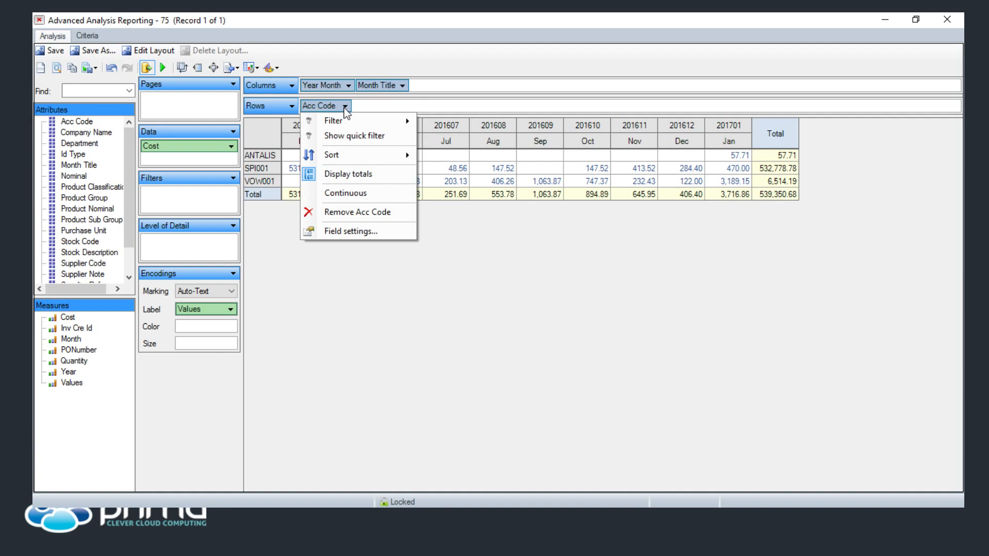
click(348, 136)
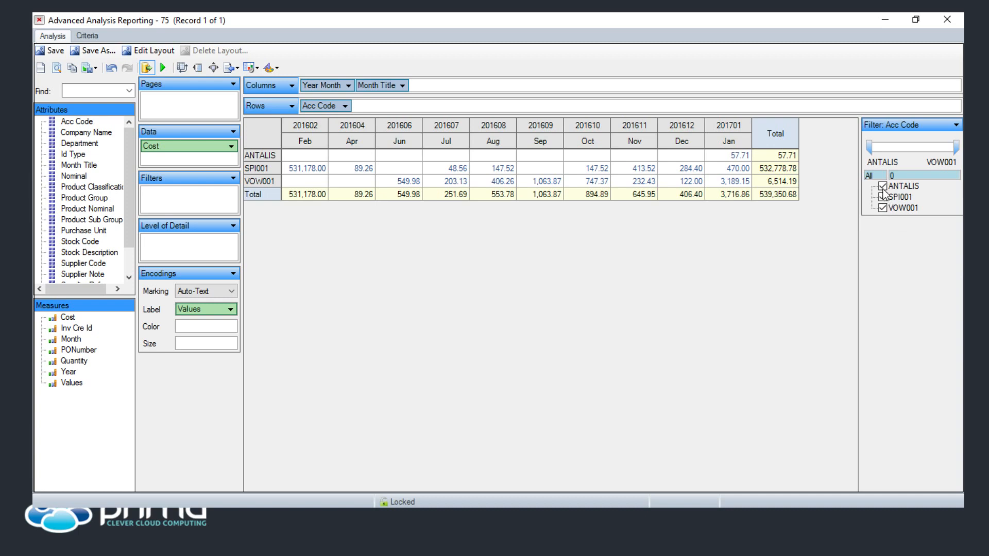
click(883, 186)
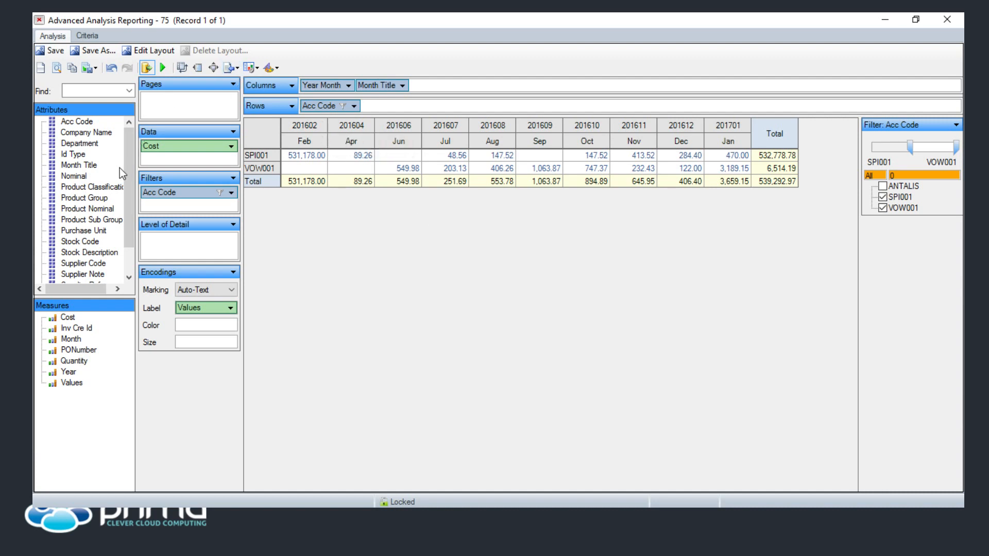
- Add Company Name, Product Classification and Stock Code to the report rows after Acc Code
drag(107, 134, 372, 109)
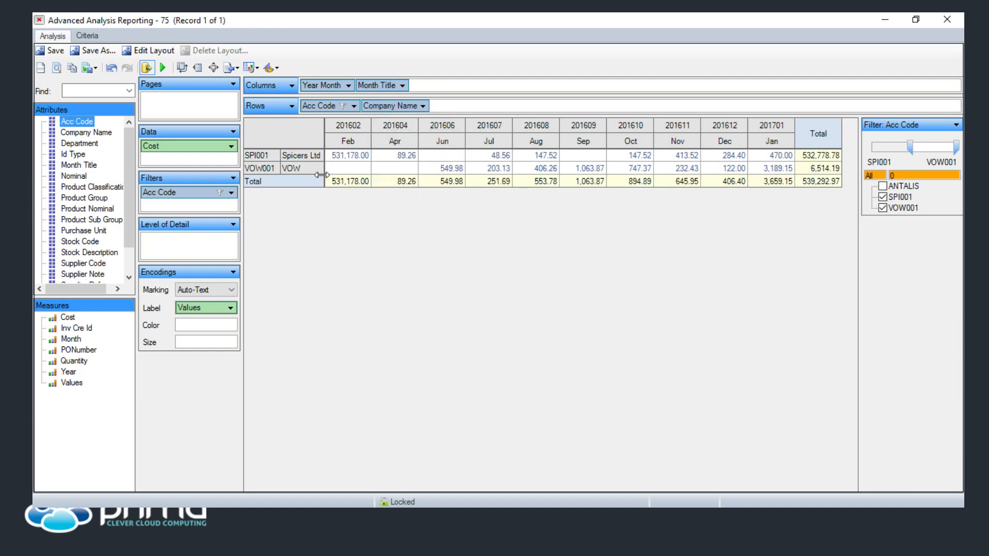
drag(130, 177, 435, 106)
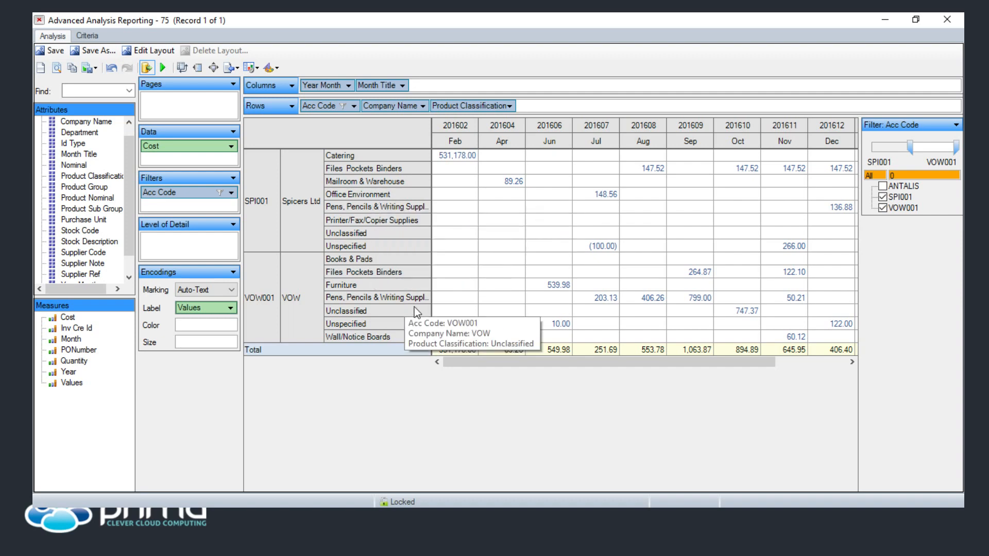
drag(447, 360, 433, 362)
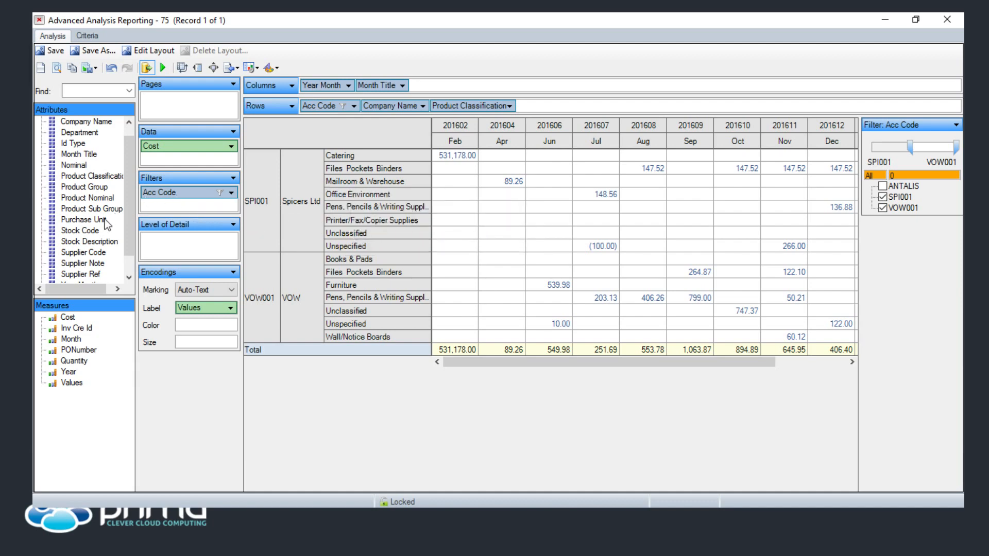
click(120, 210)
scroll(124, 202, down, 1)
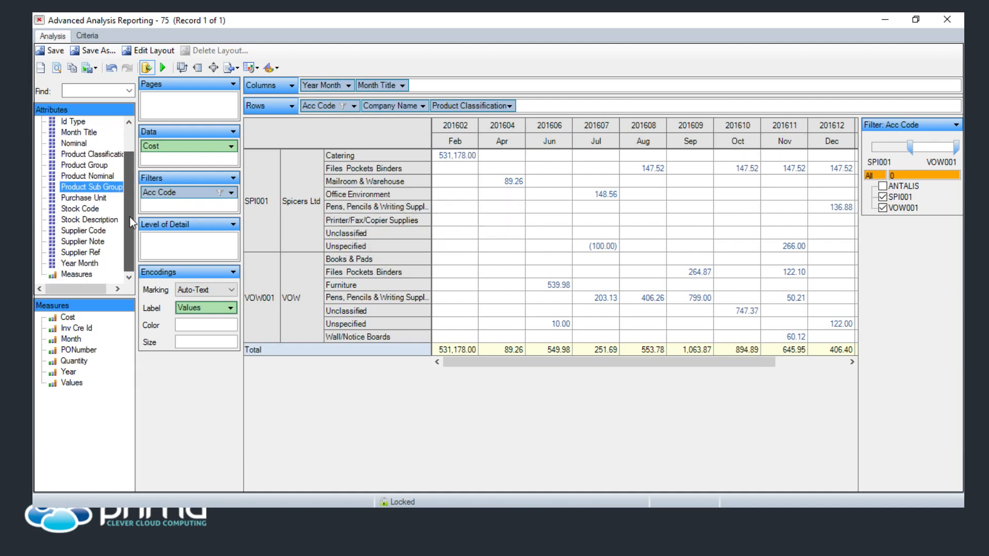
drag(92, 209, 532, 111)
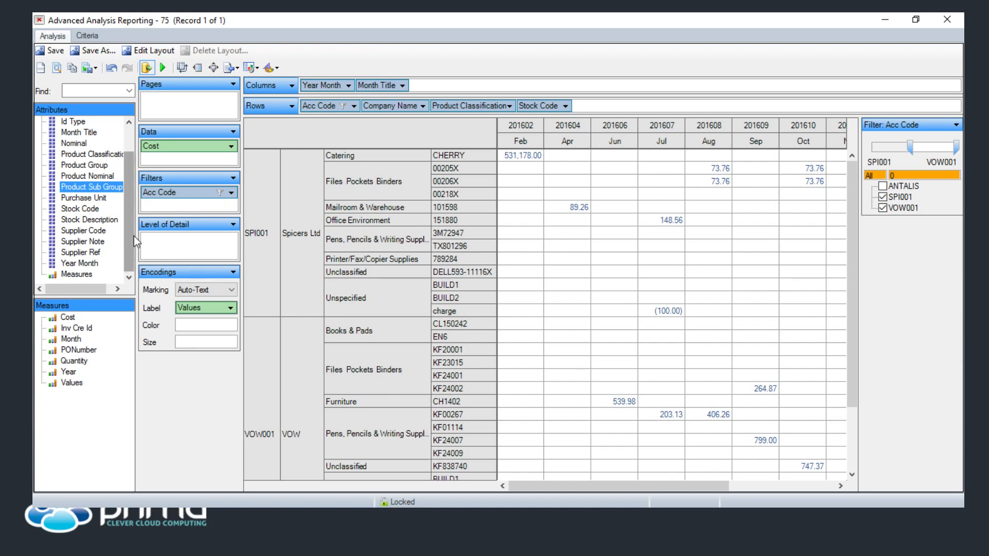
- Add Quantity to the report data alongside Cost, and move Measures from the columns to the end of the rows
click(70, 363)
drag(69, 363, 185, 158)
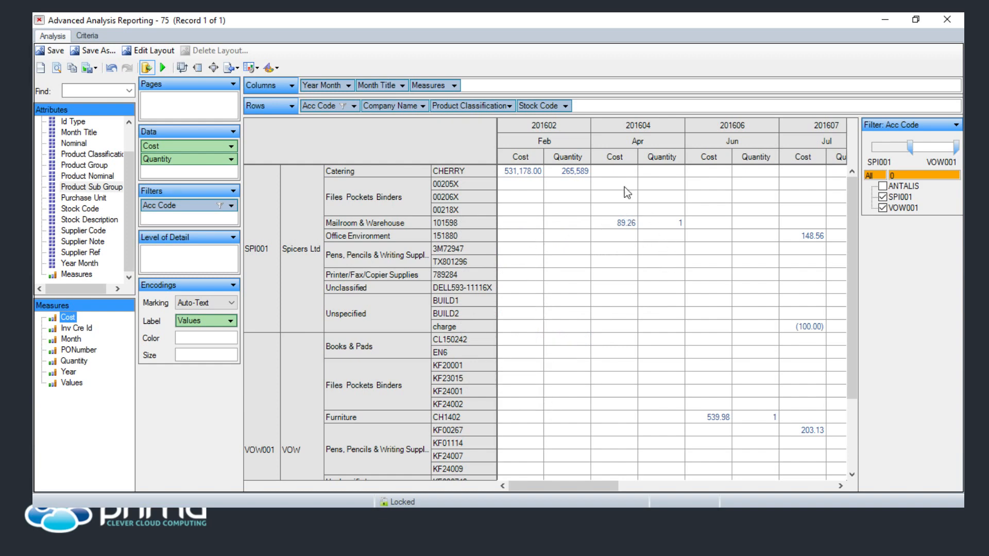
click(453, 87)
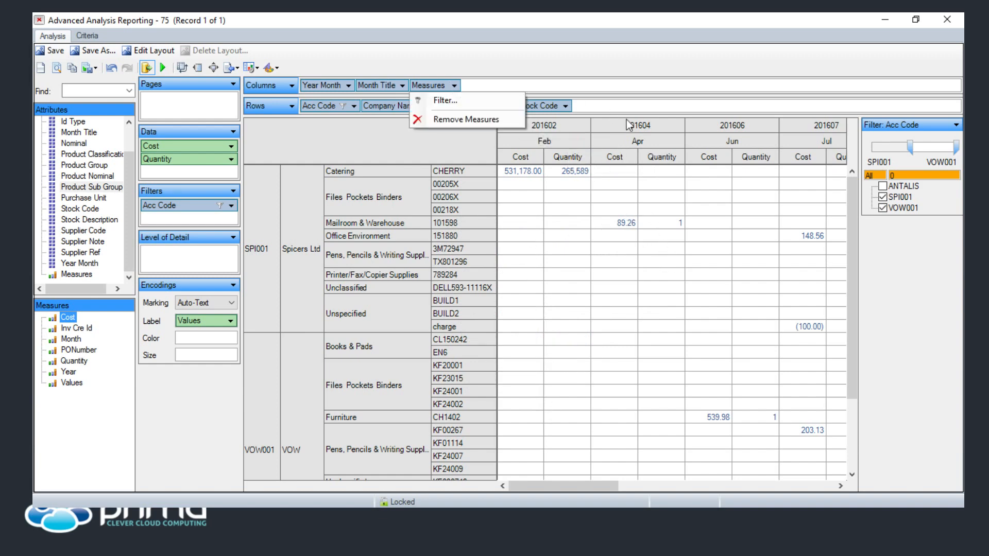
click(426, 92)
drag(427, 92, 585, 105)
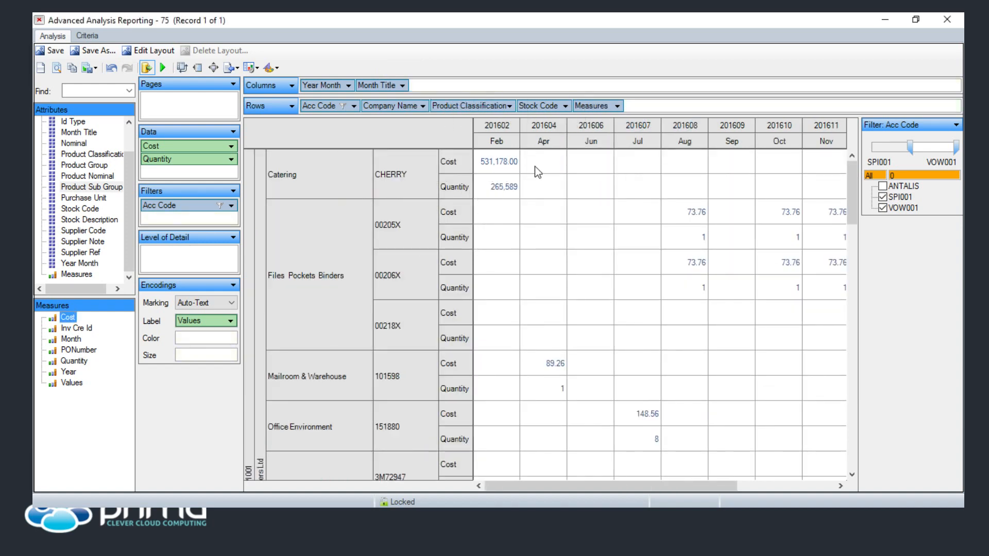
- Review the monthly cost and quantity per stock code, and view the save-a-copy prompt without saving
drag(562, 486, 478, 481)
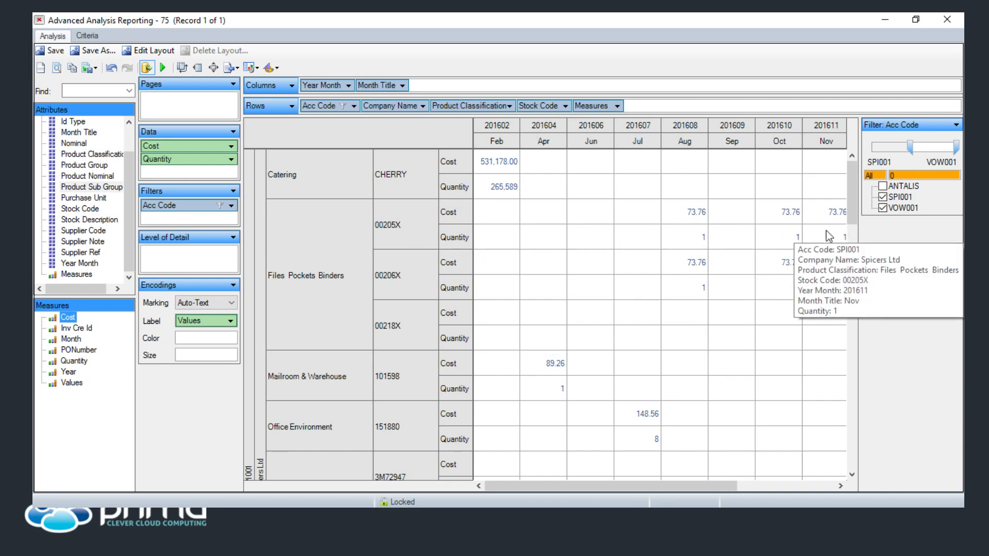
mouse_move(676, 242)
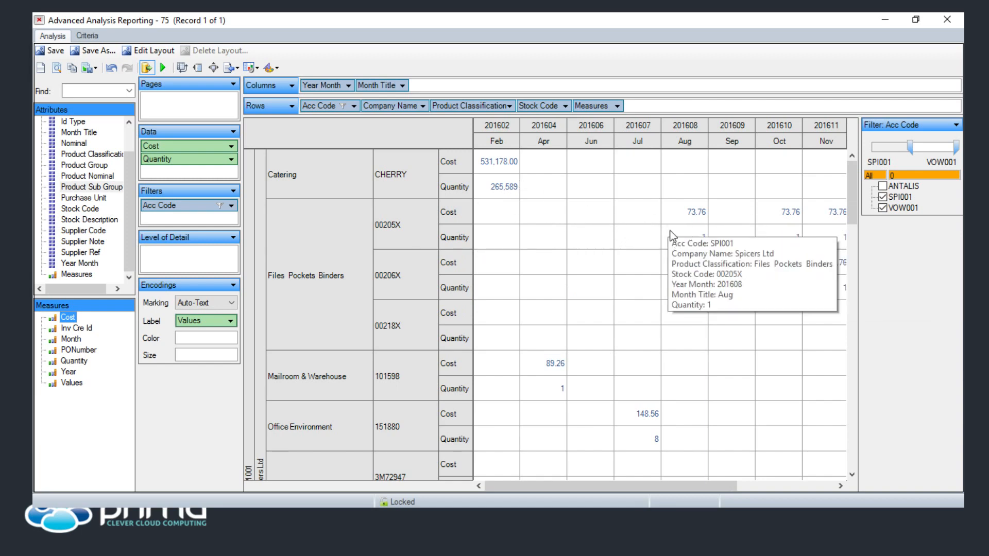
mouse_move(478, 186)
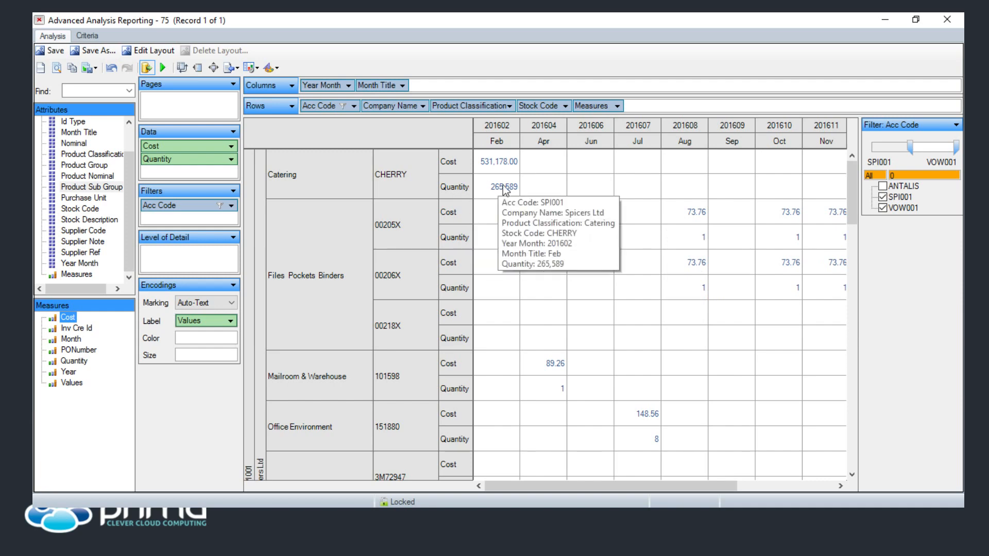
mouse_move(842, 212)
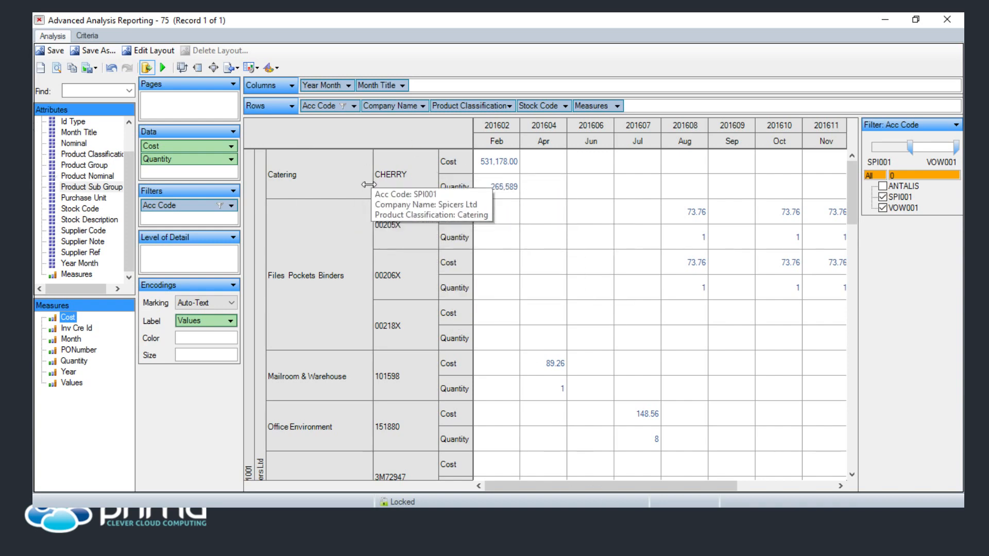
click(93, 58)
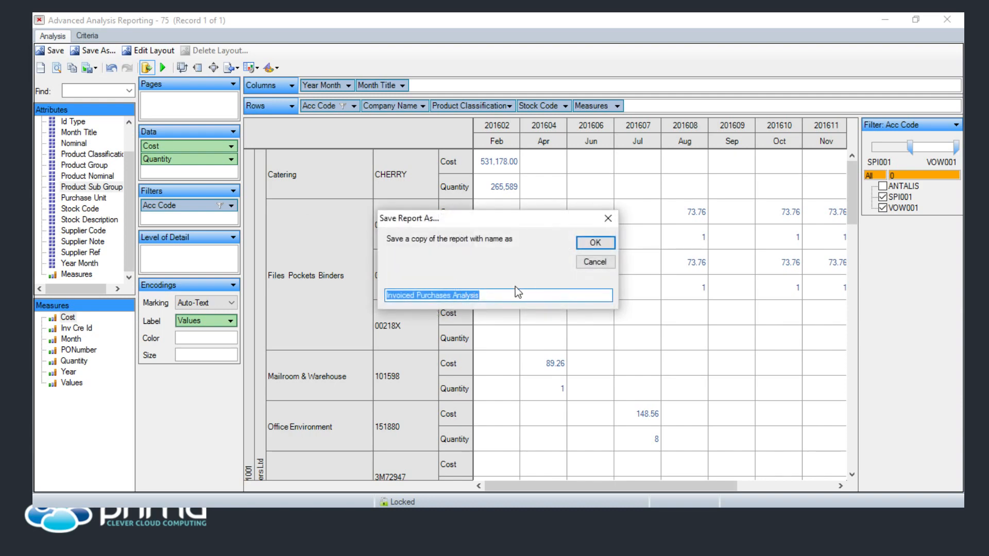
click(608, 218)
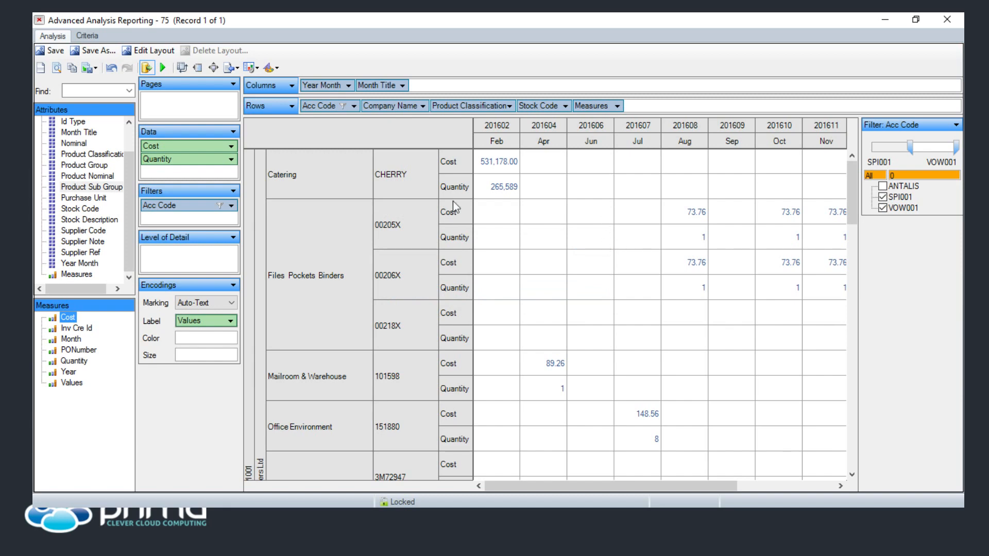
- Sort the Product Classification rows in descending order by the Cost field, and check the result across to the Total column
click(323, 174)
right_click(319, 172)
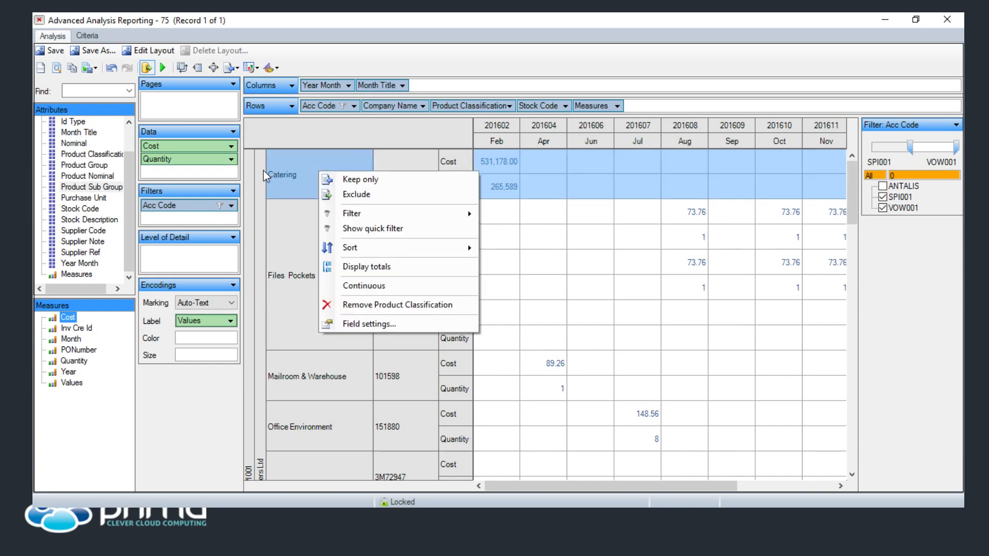
right_click(249, 163)
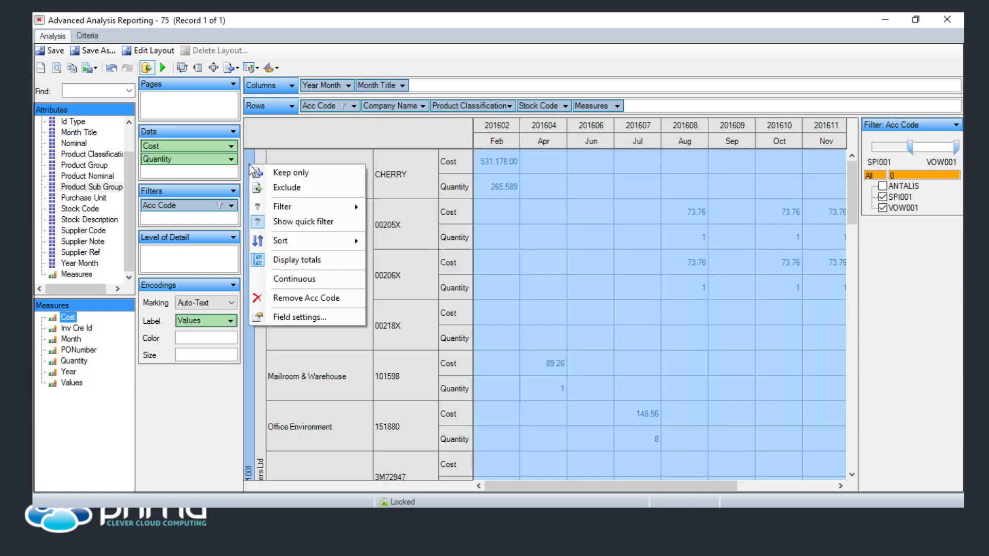
click(324, 172)
right_click(334, 162)
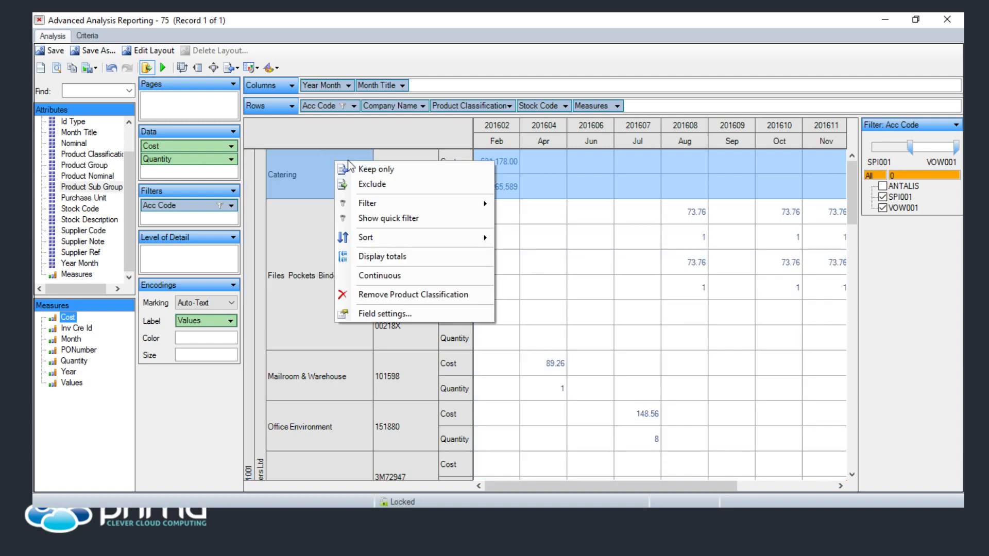
mouse_move(408, 240)
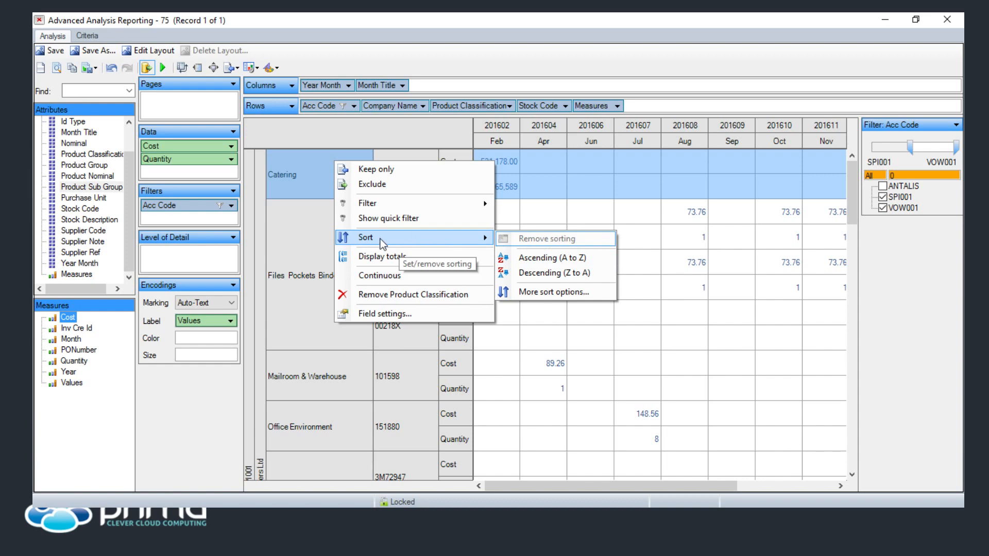
click(531, 292)
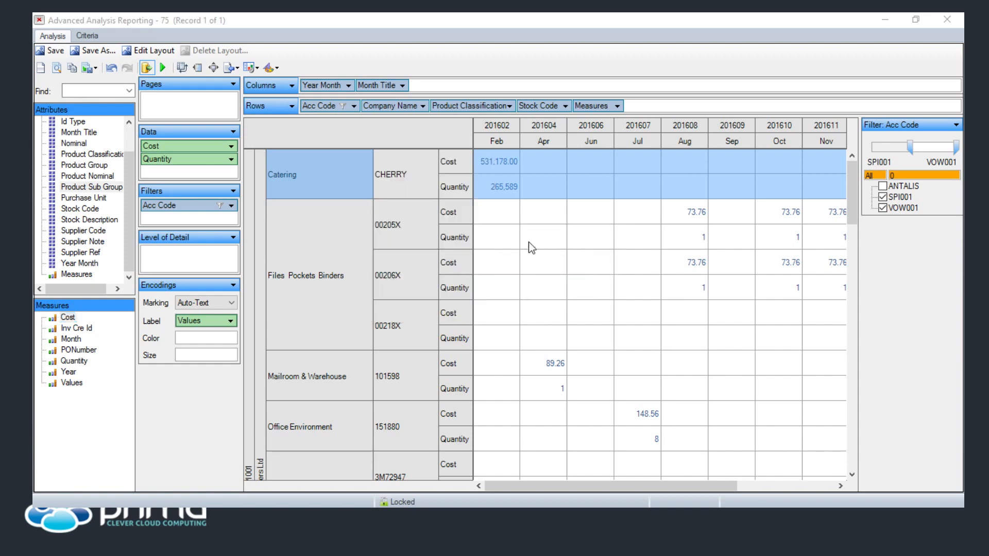
click(428, 216)
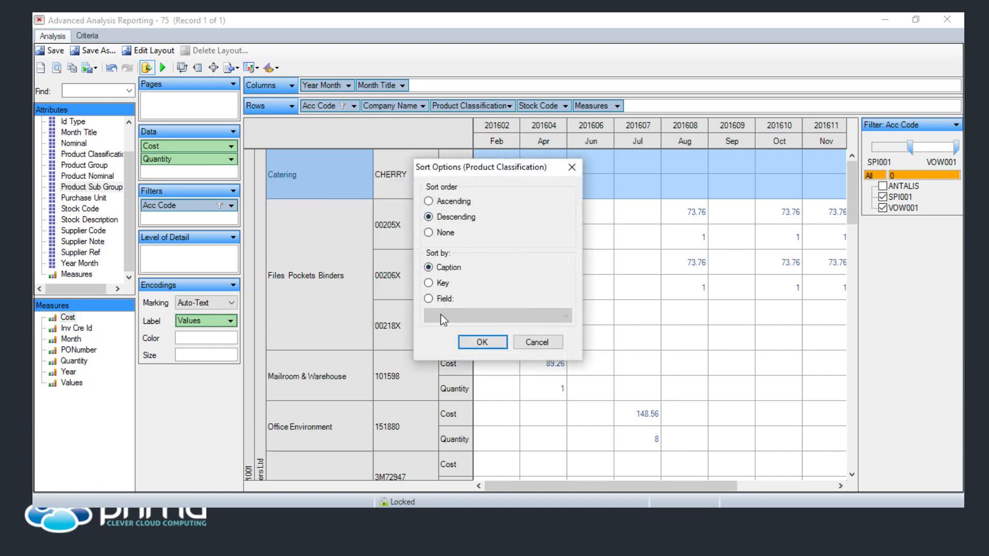
click(428, 299)
click(444, 317)
click(444, 316)
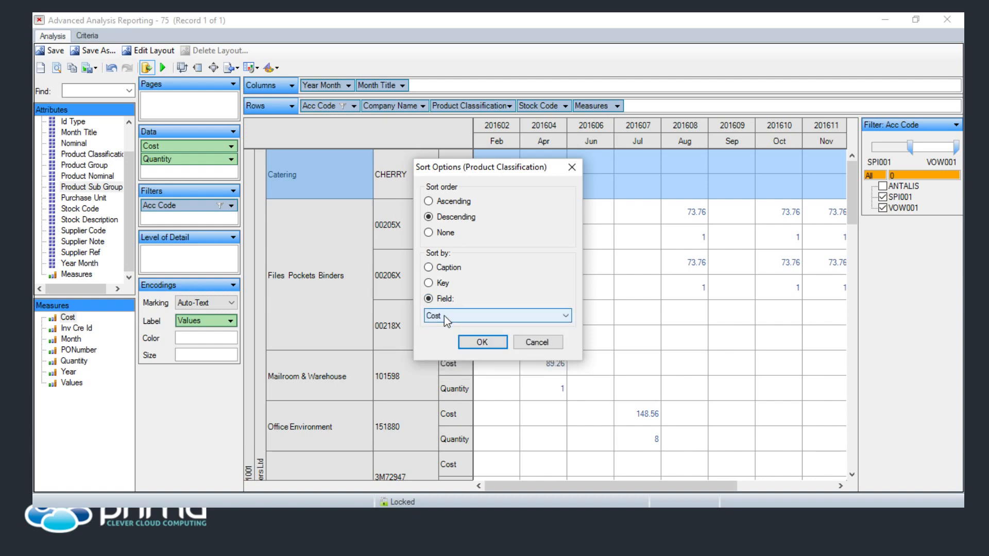
click(474, 347)
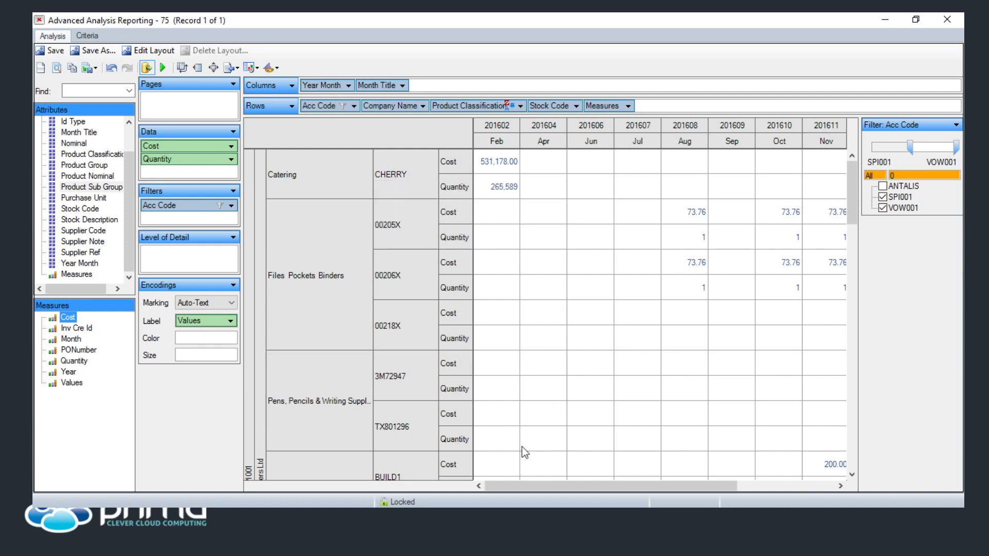
drag(518, 489, 641, 480)
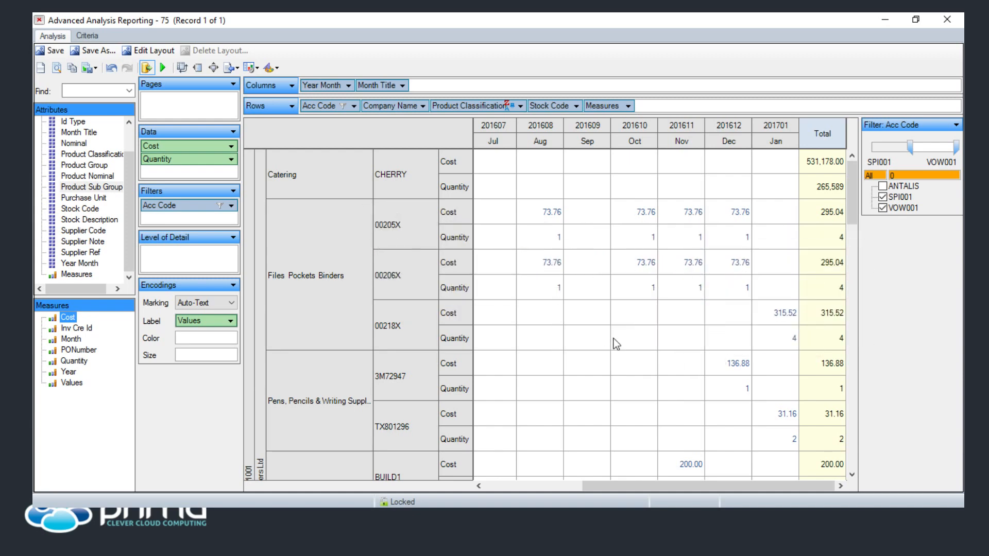
drag(732, 491, 625, 476)
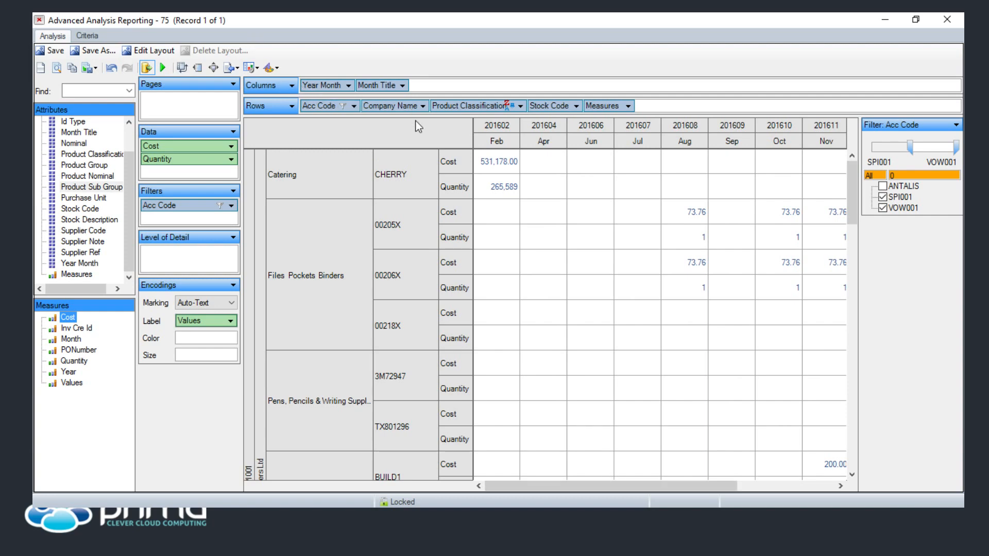
- Remove Product Classification, Year Month and Month Title from the layout, and move Measures from the rows to the columns
drag(464, 106, 218, 424)
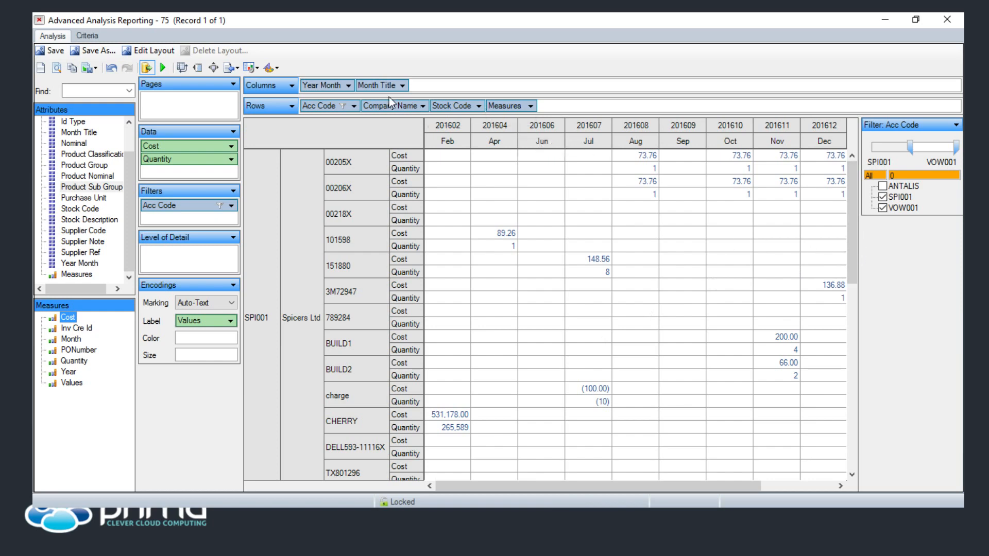
drag(382, 85, 194, 291)
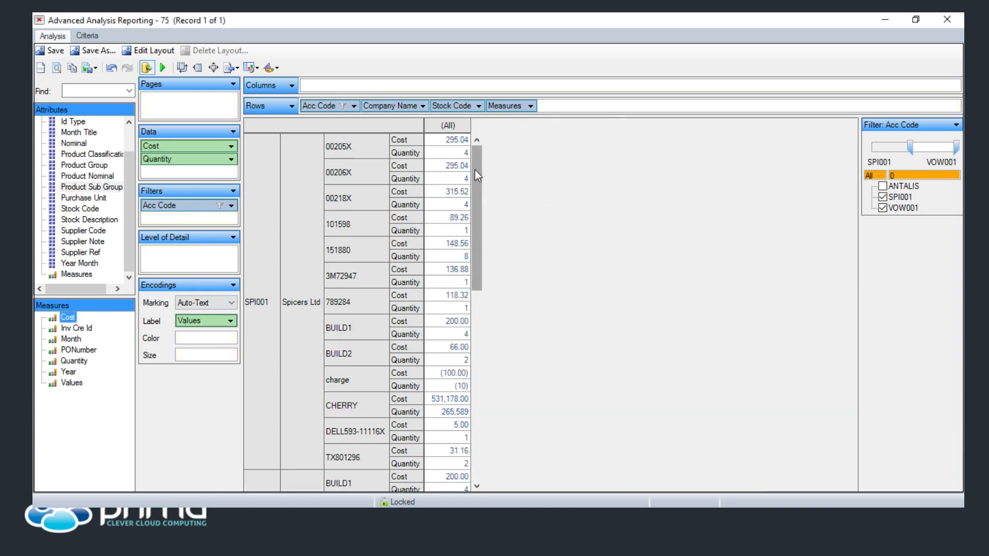
drag(508, 106, 497, 88)
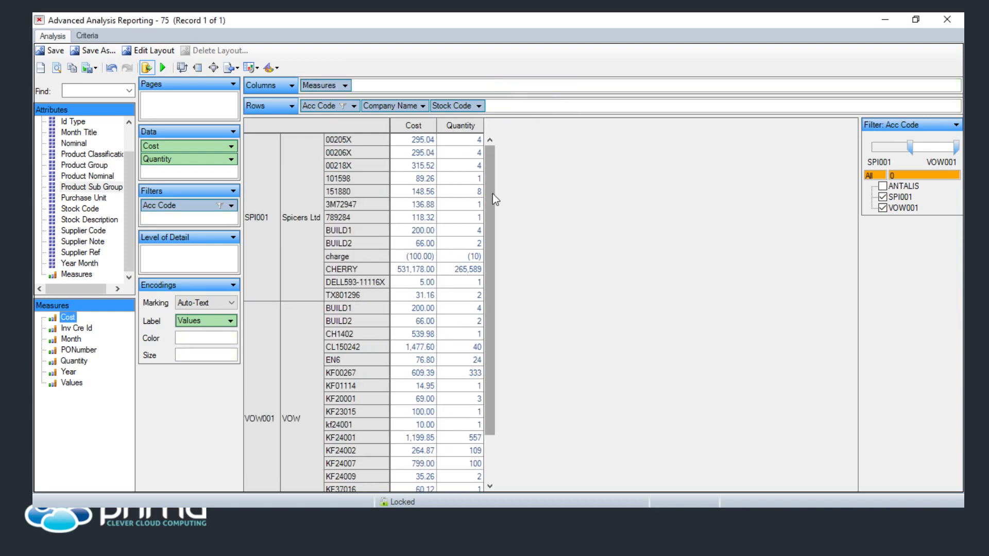
mouse_move(481, 216)
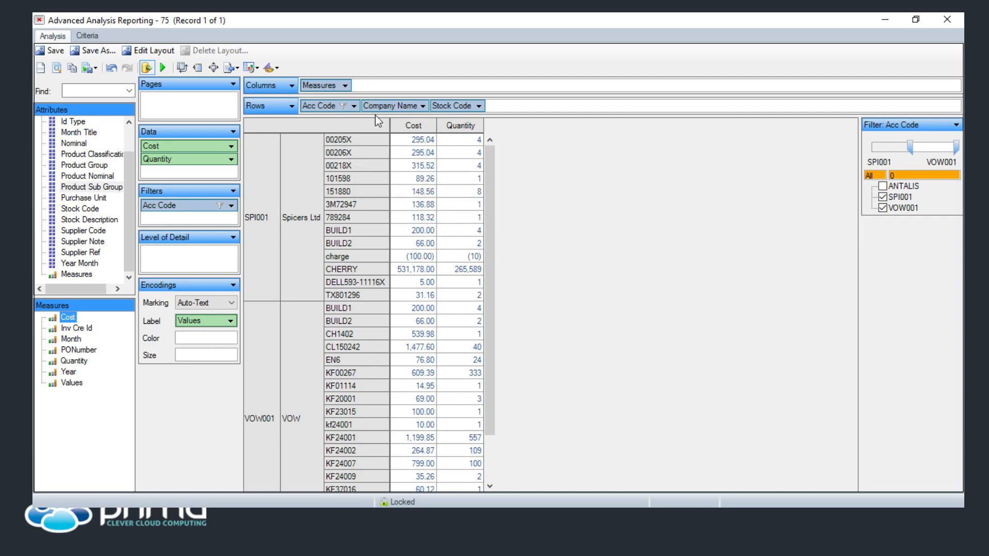
mouse_move(475, 157)
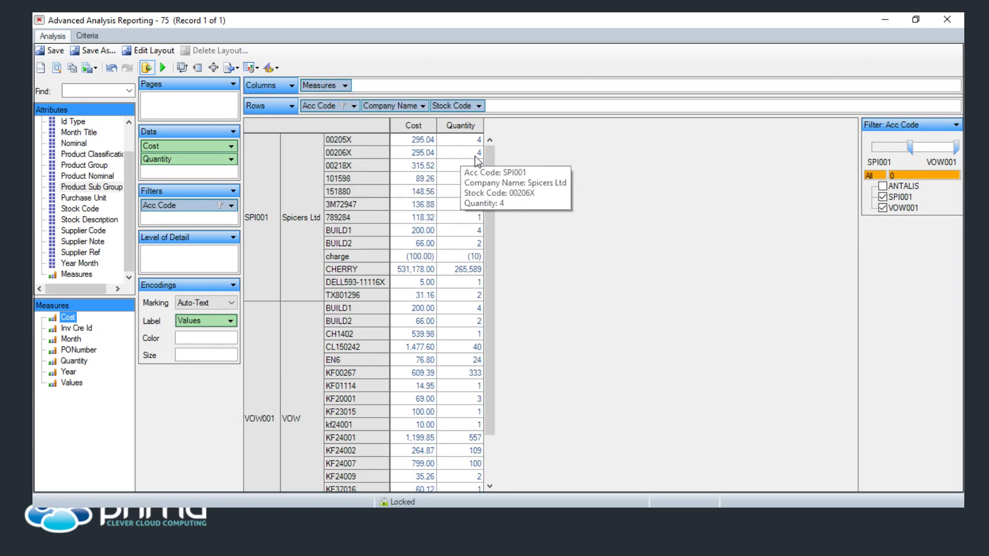
mouse_move(311, 236)
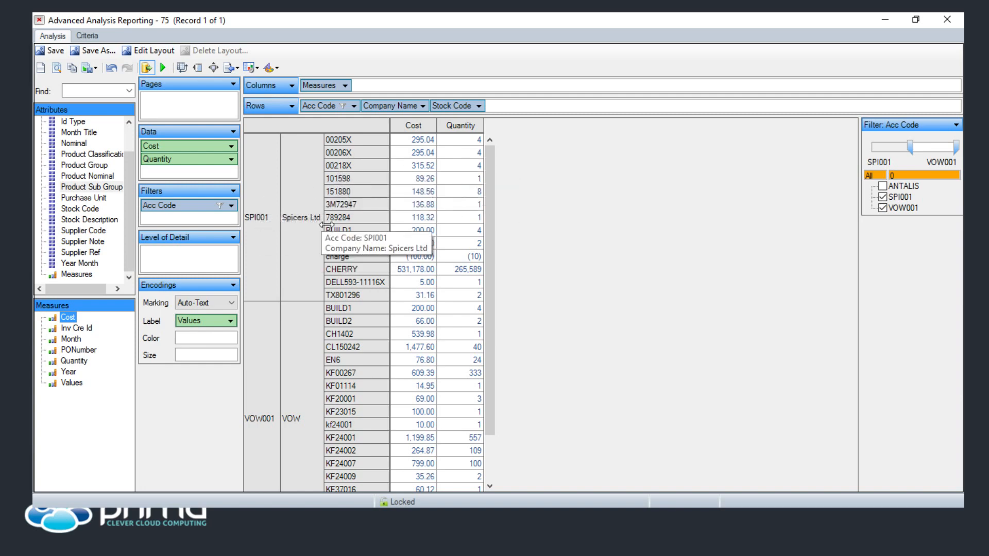
- Sort the Company Name rows in descending order by the Cost field
right_click(293, 165)
mouse_move(311, 240)
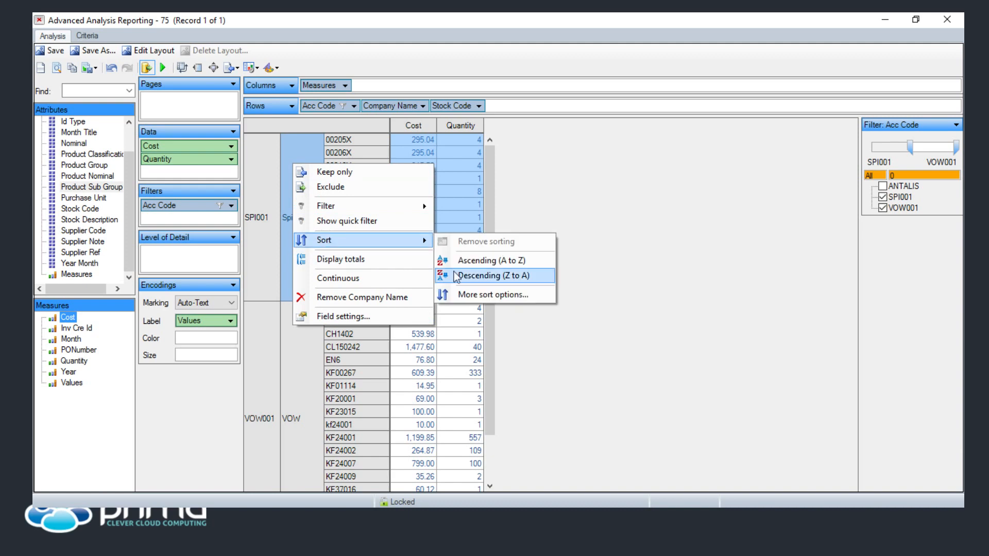
click(469, 294)
click(428, 217)
click(434, 299)
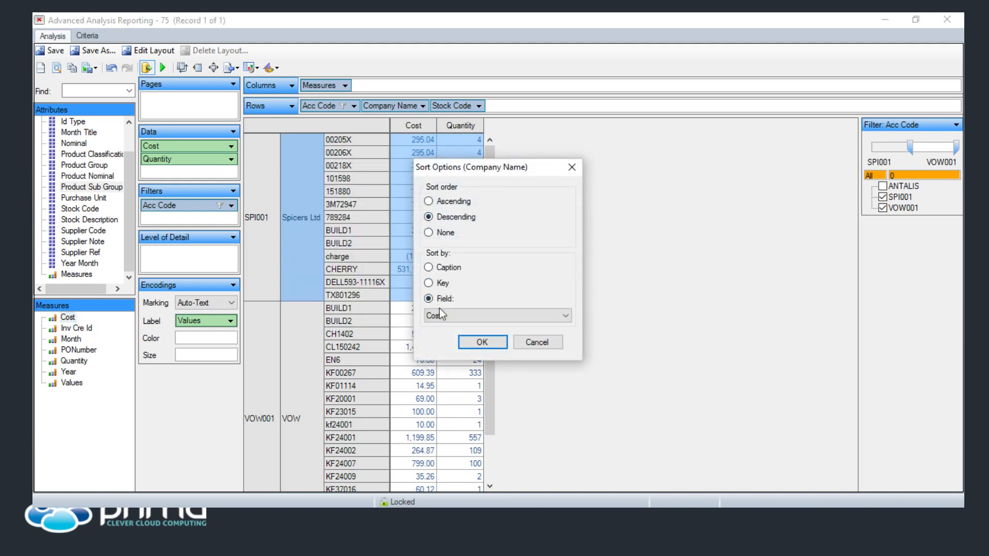
click(440, 315)
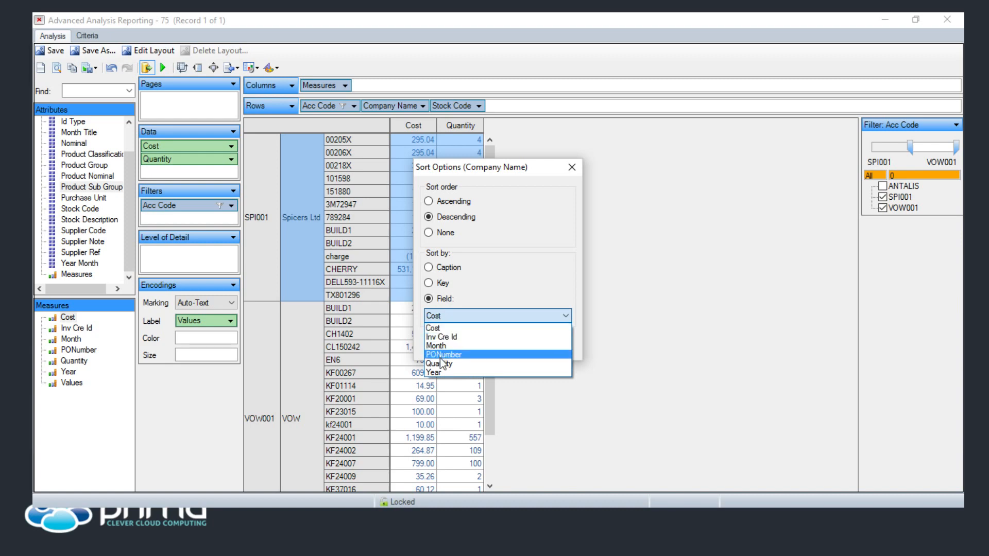
click(442, 330)
click(482, 343)
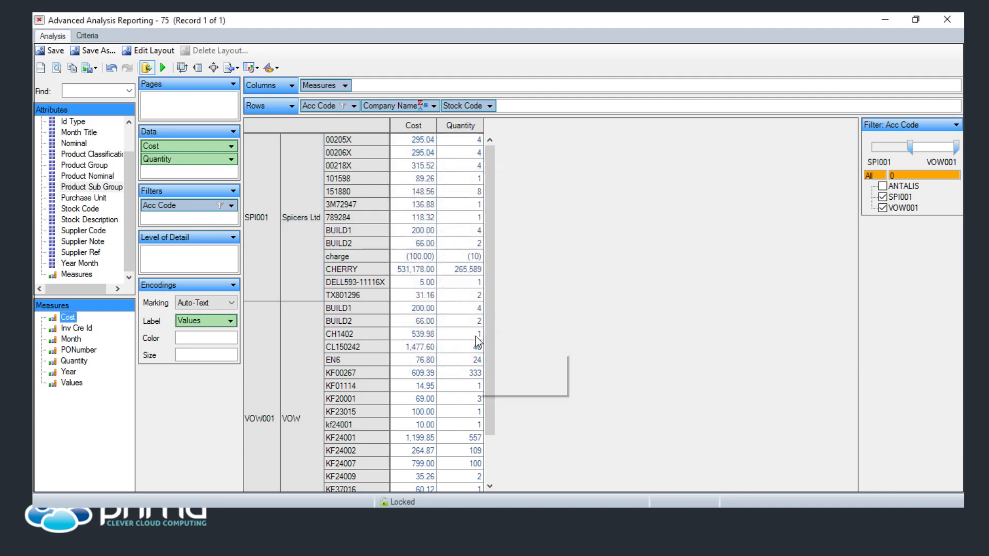
- Sort the Stock Code rows in descending order by the Cost field, and check the results down to the Total row
right_click(341, 140)
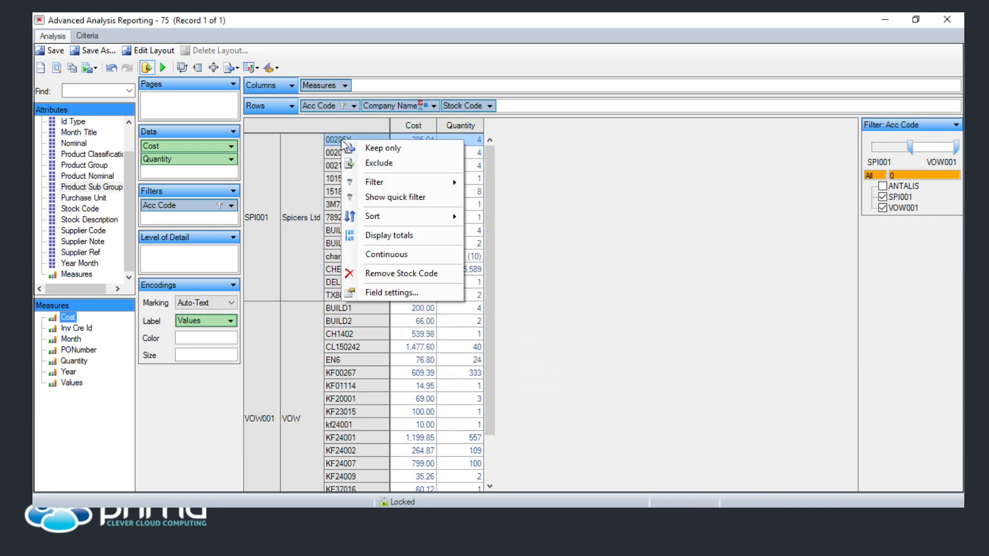
mouse_move(373, 221)
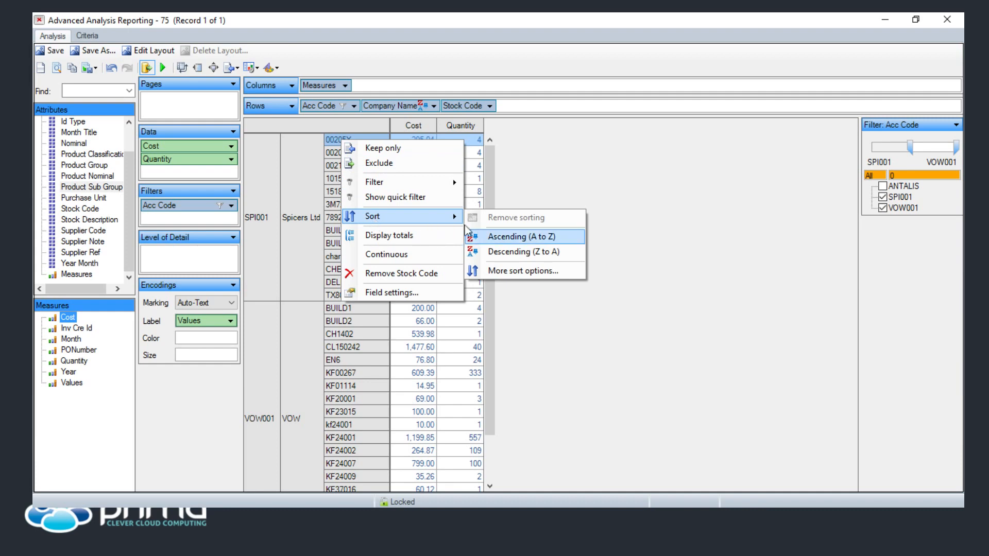
click(521, 270)
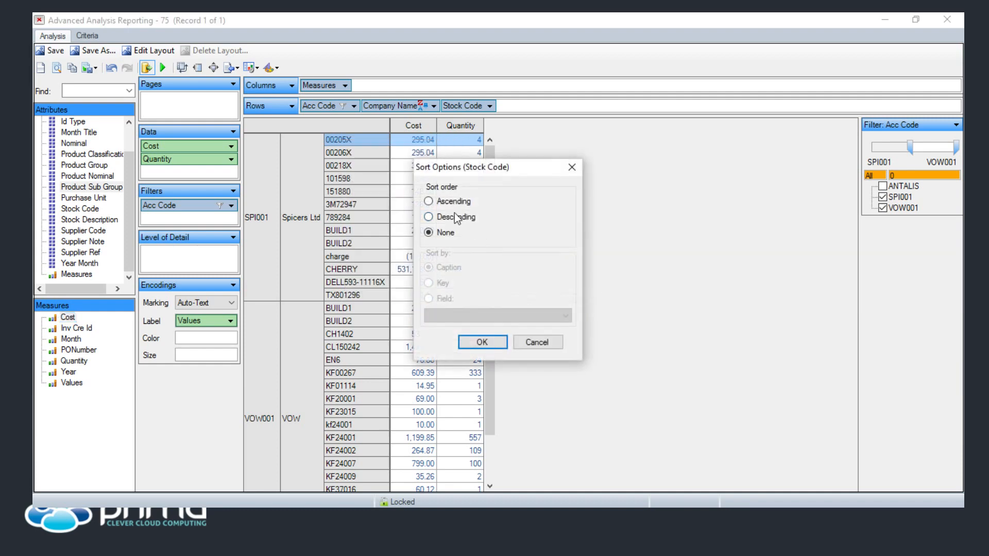
click(429, 217)
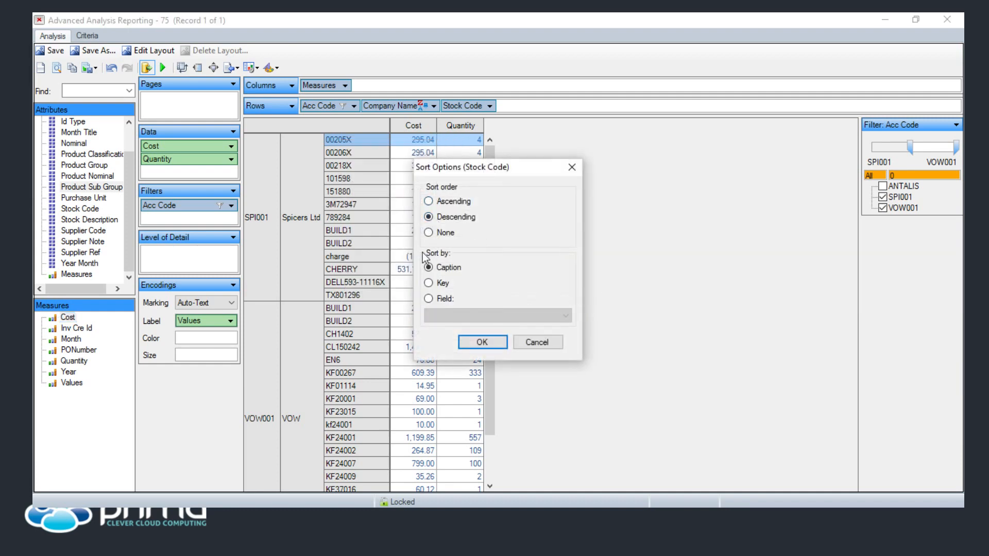
click(435, 300)
click(441, 316)
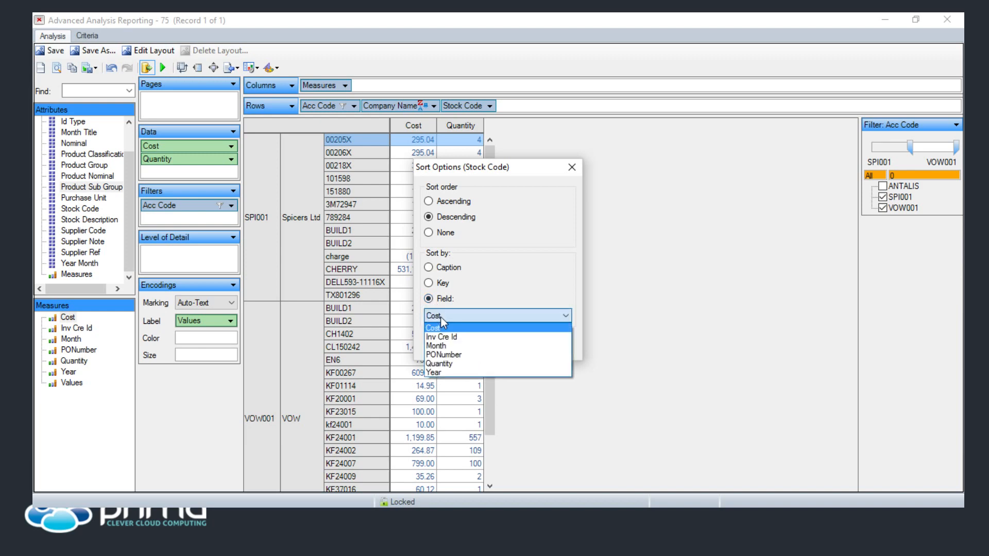
click(441, 317)
click(466, 343)
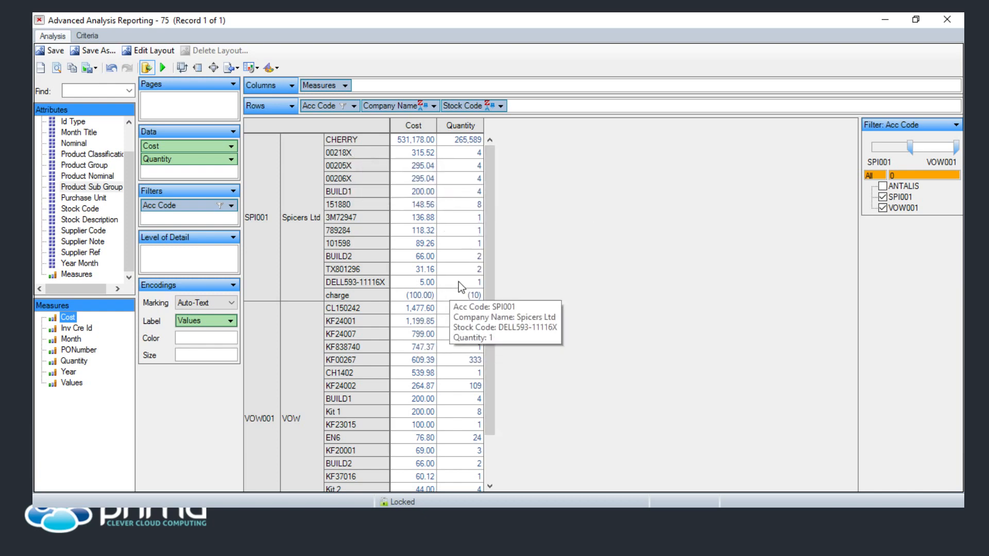
drag(490, 275, 493, 323)
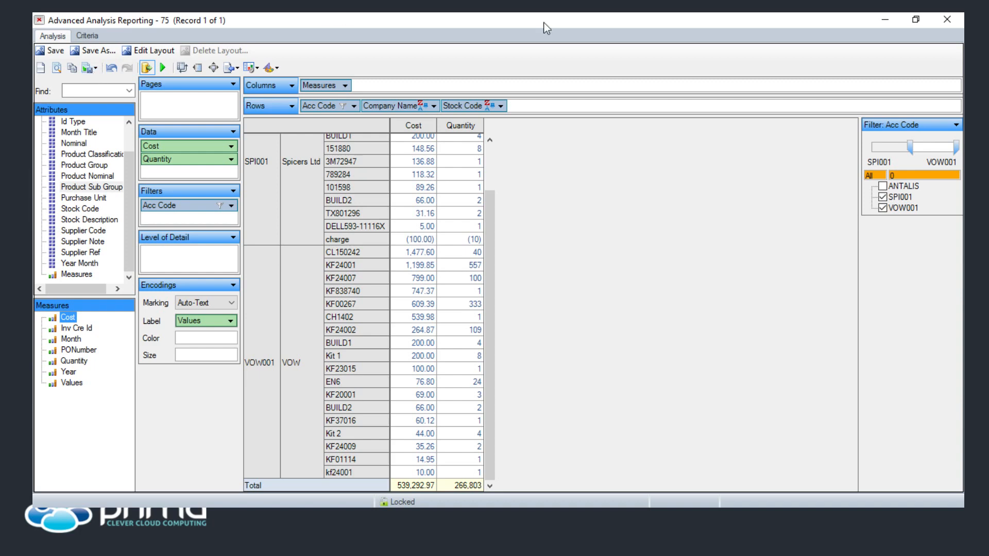
- Minimise the stock code analysis to list the custom analysis reports, and view and close the open analysis of monthly cost per Acc Code
click(884, 20)
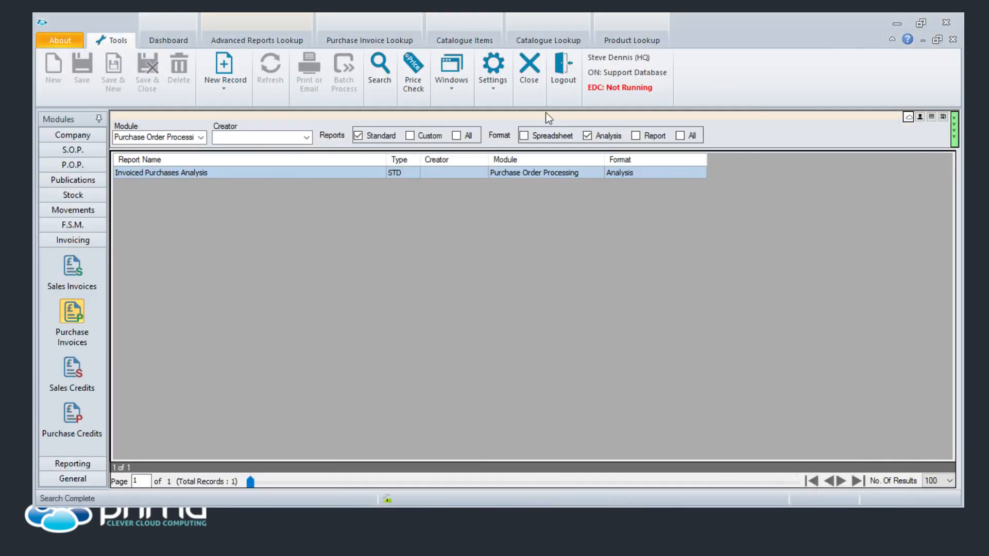
click(422, 138)
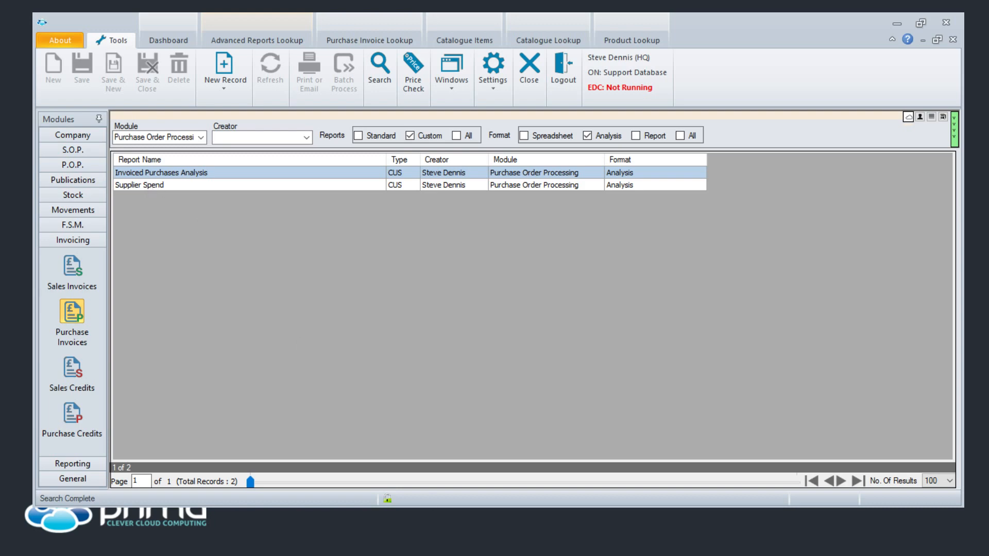
mouse_move(552, 547)
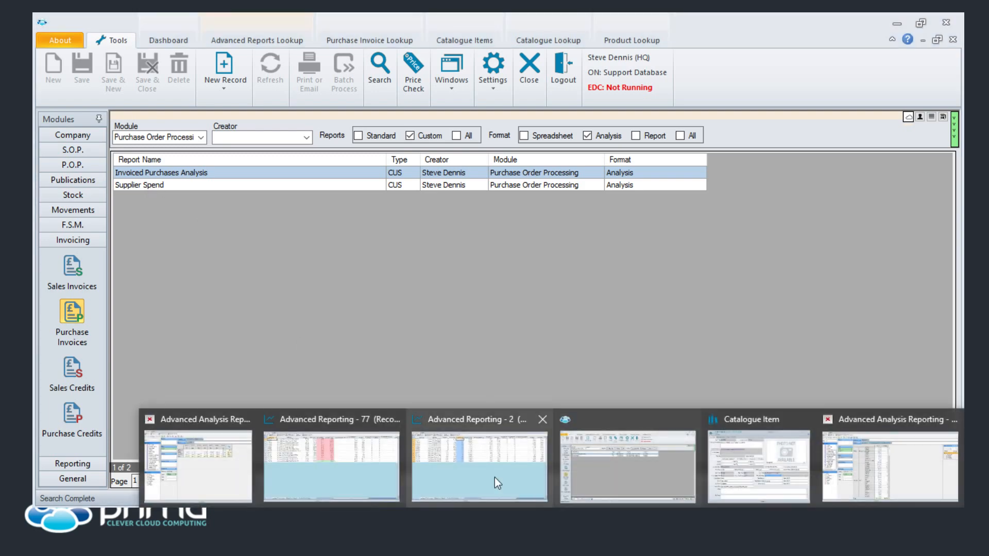
click(225, 449)
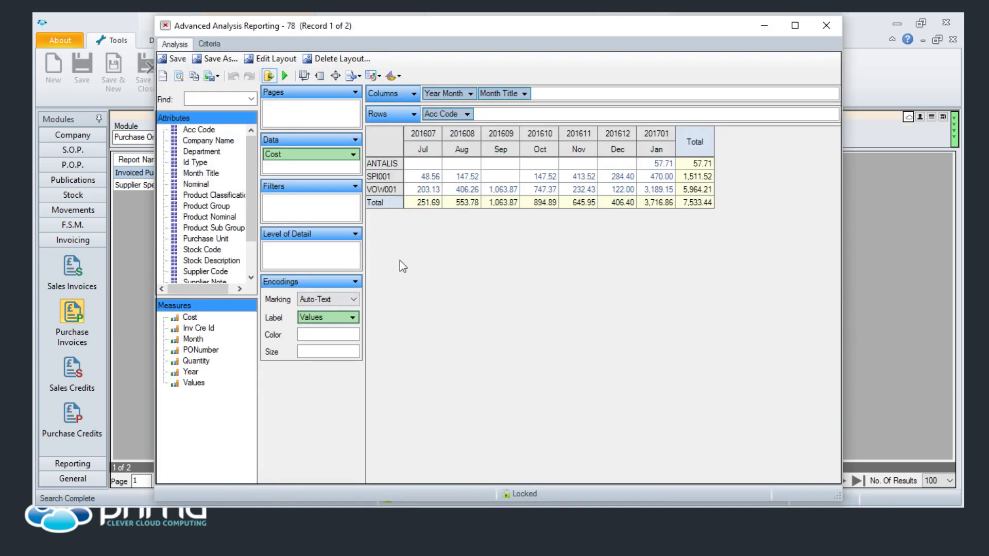
mouse_move(475, 209)
mouse_move(493, 190)
click(827, 27)
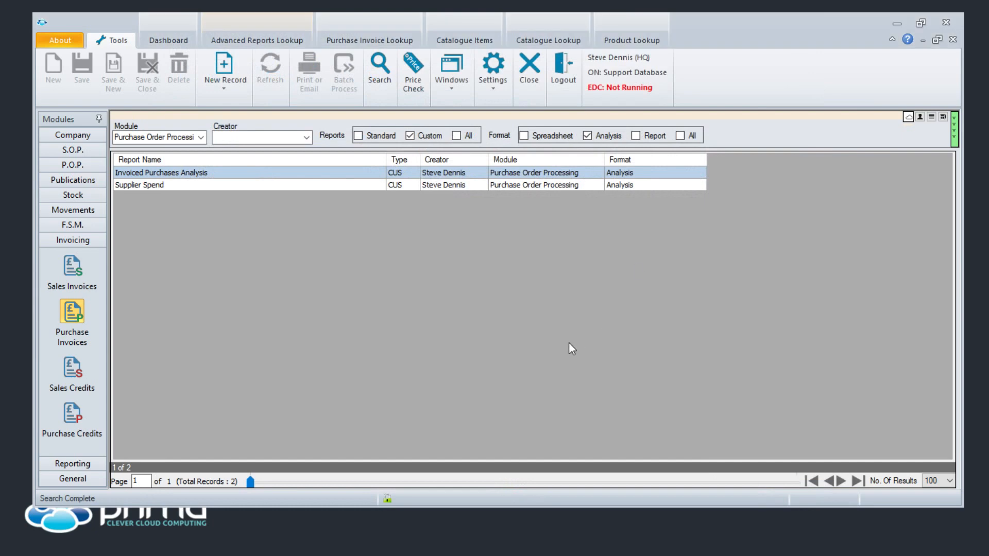